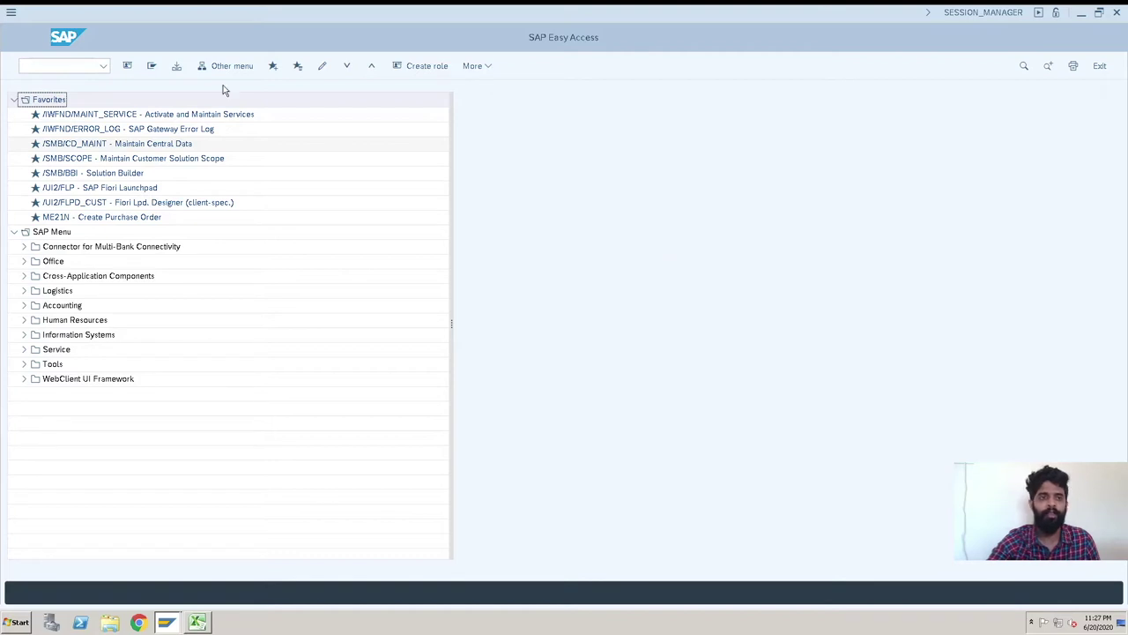
Open the Material Document List with transaction MB51.
left_click(63, 67)
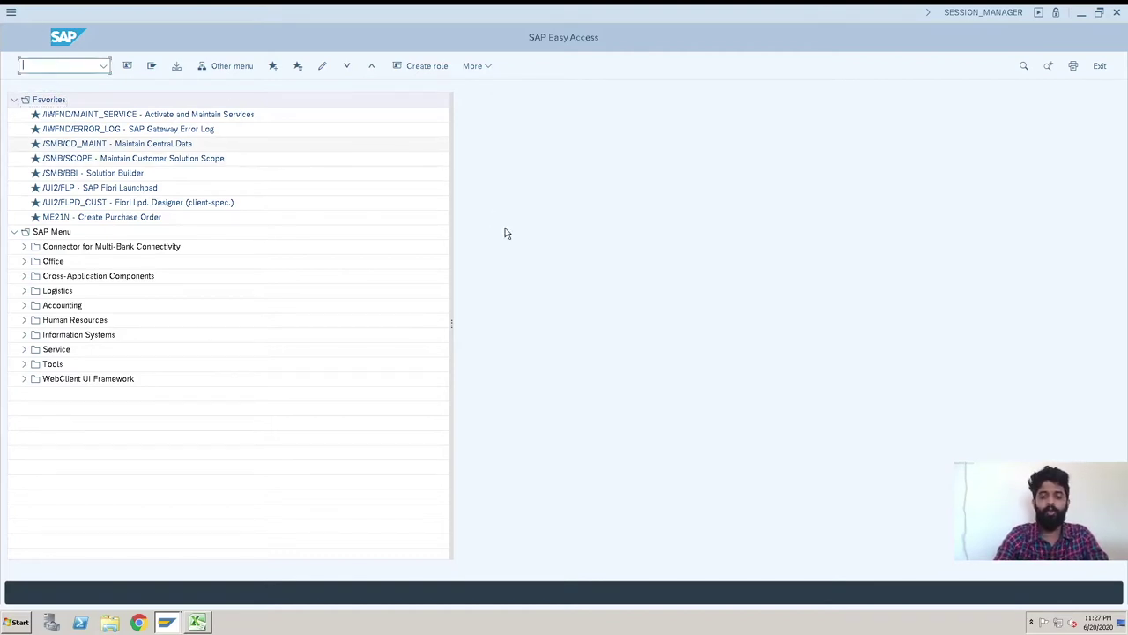
type("mb51")
key("Return")
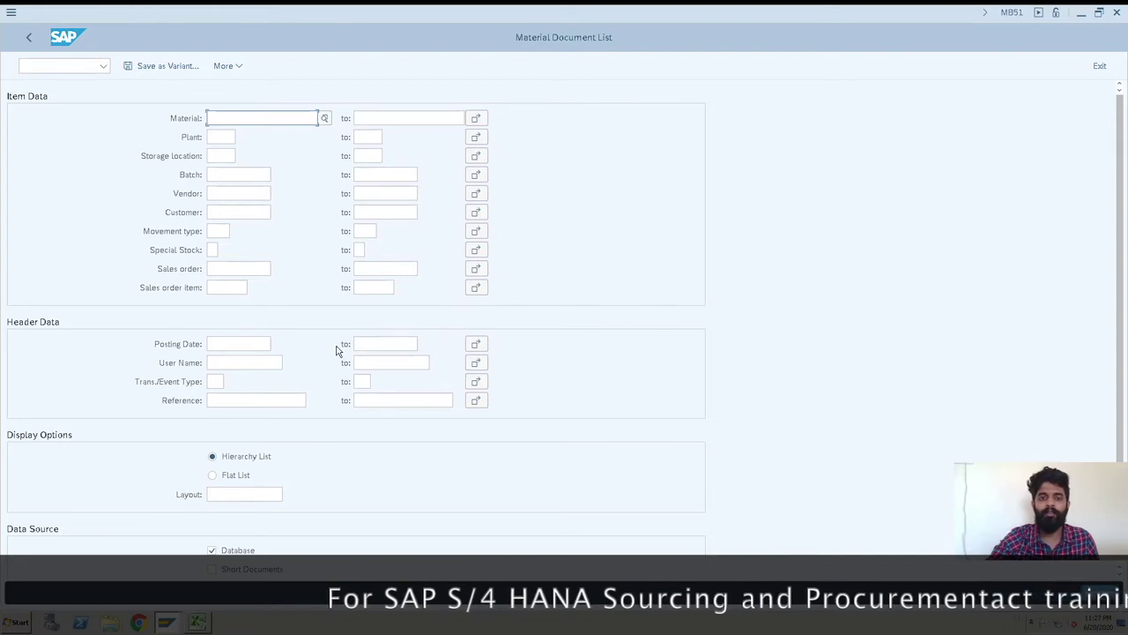
Fill the posting date range from previously used entries, ending at 21.06.2020.
left_click(255, 345)
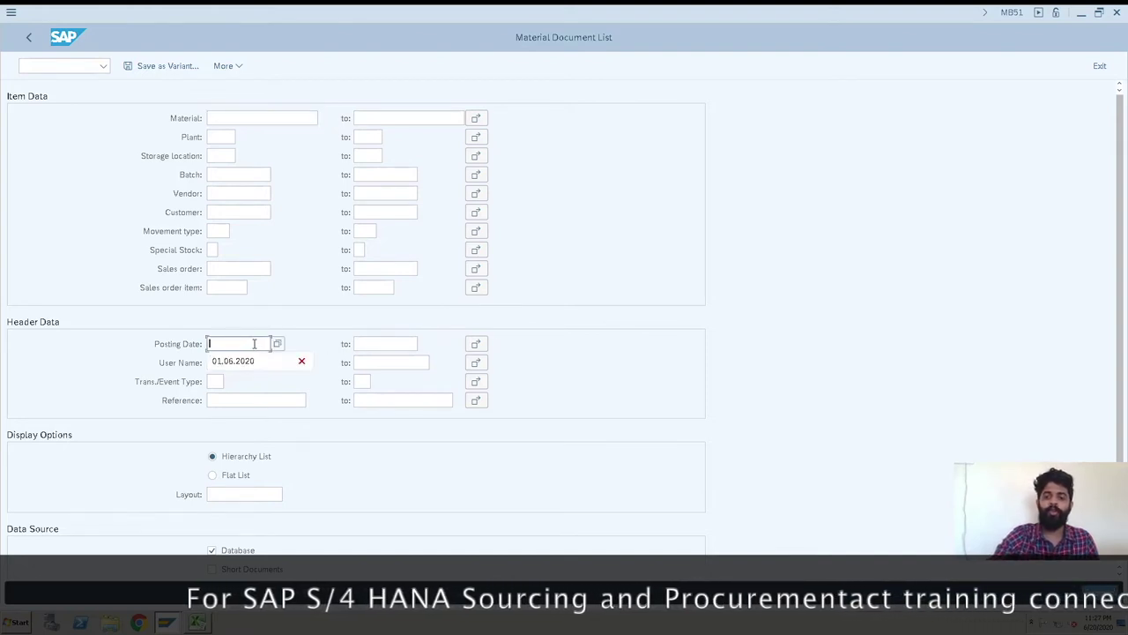
key("Down")
key("Tab")
left_click(254, 344)
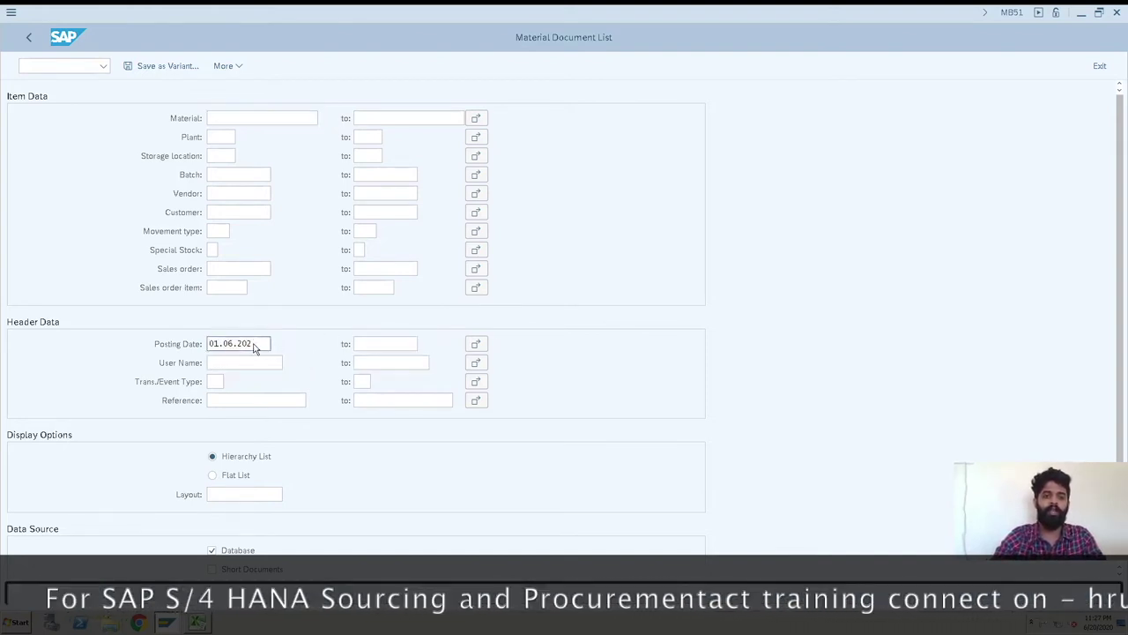
key("Tab")
left_click(375, 343)
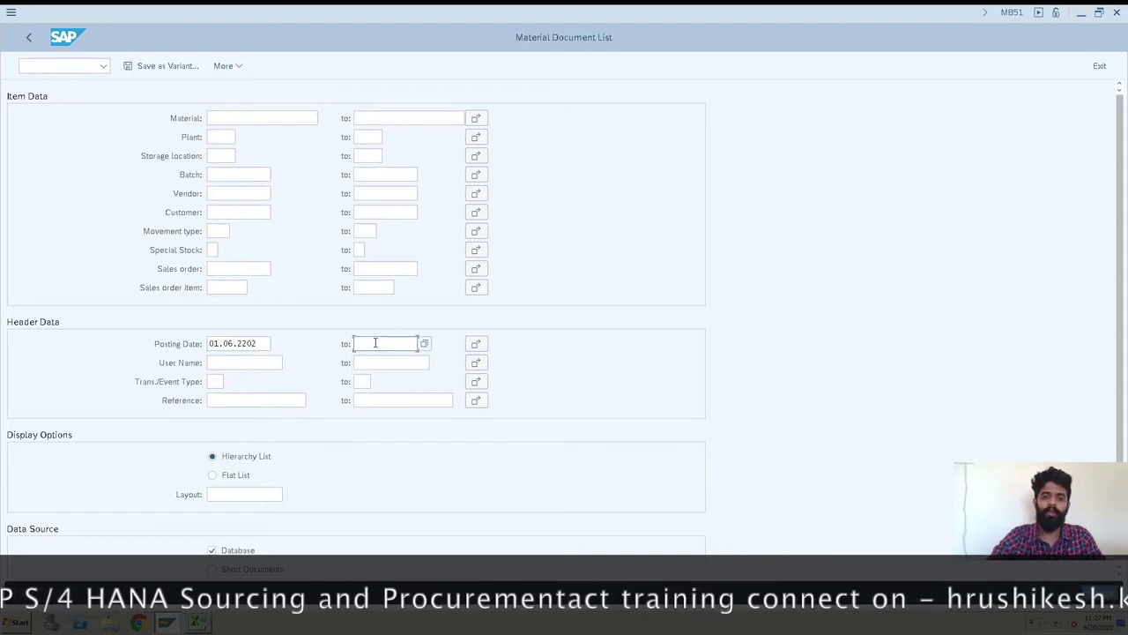
key("Down")
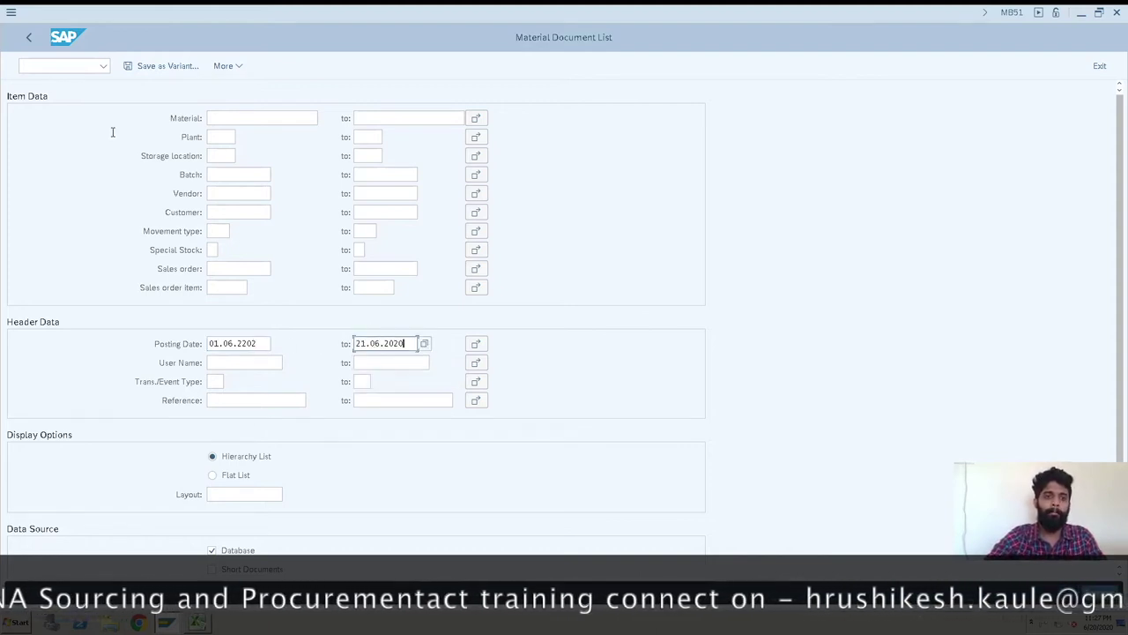
key("Return")
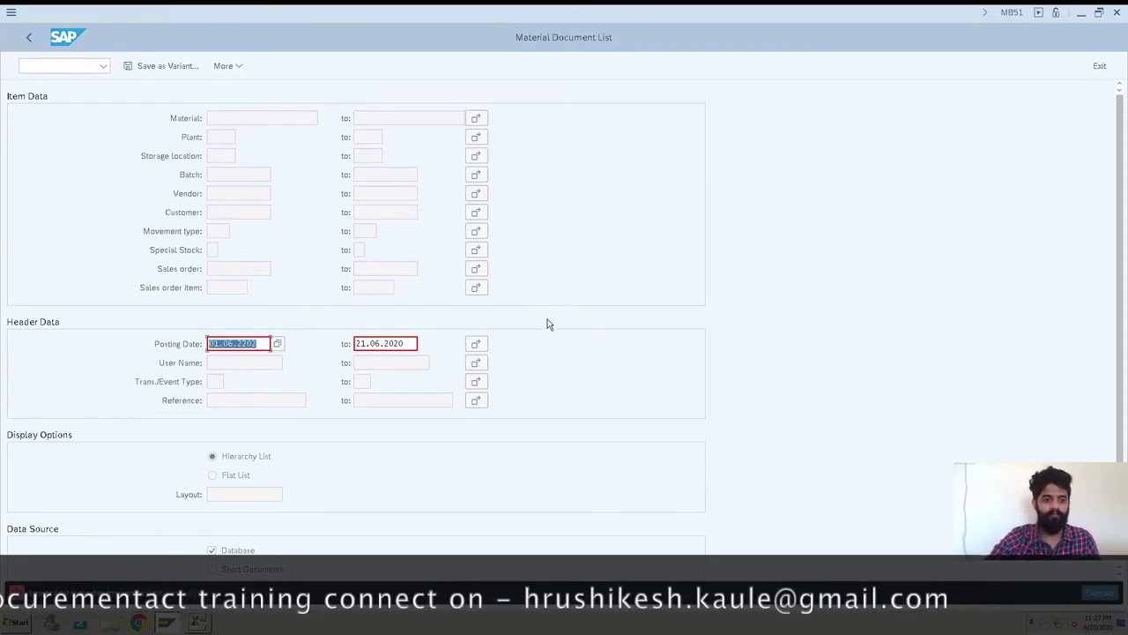
Fix the mistyped dates to 01.06.2020–21.06.2020 and execute the report.
left_click_drag(417, 343, 349, 343)
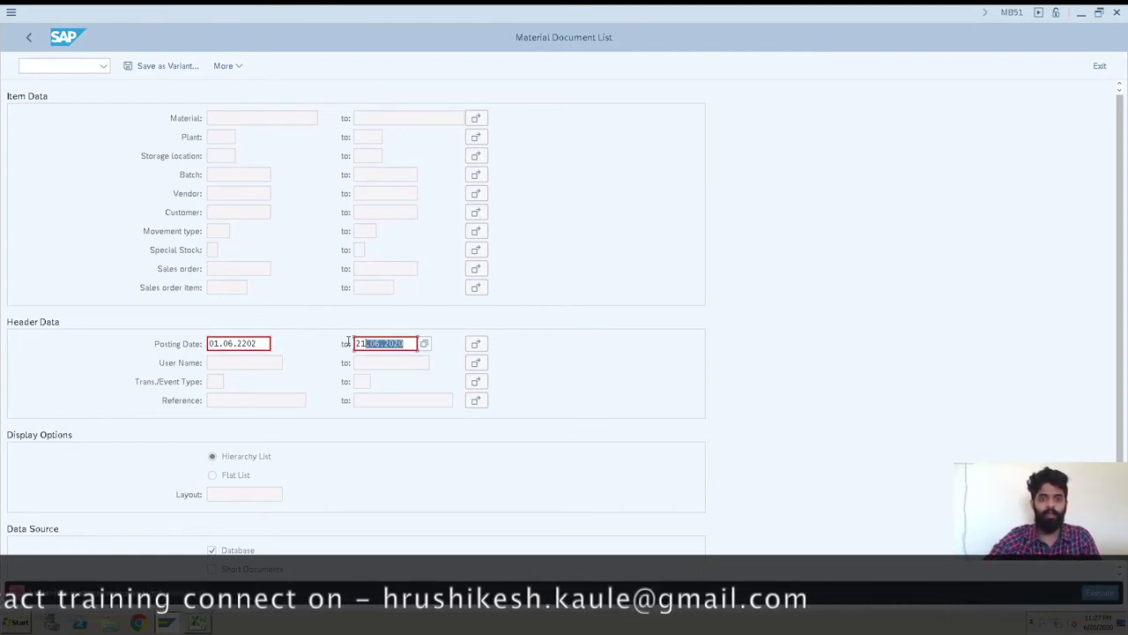
key("BackSpace")
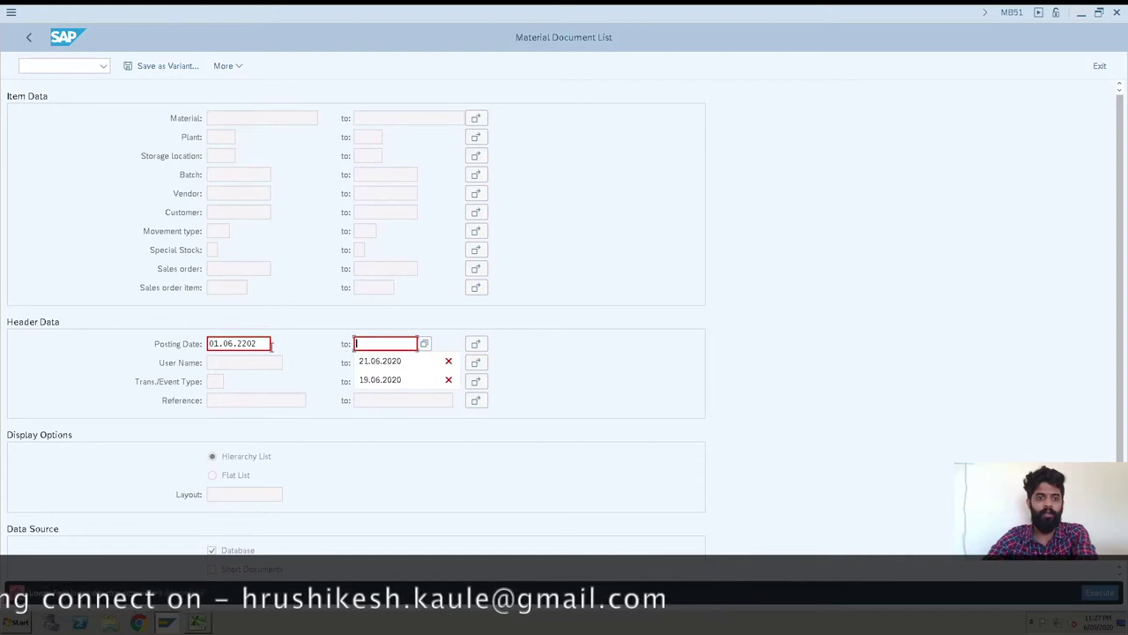
left_click(250, 343)
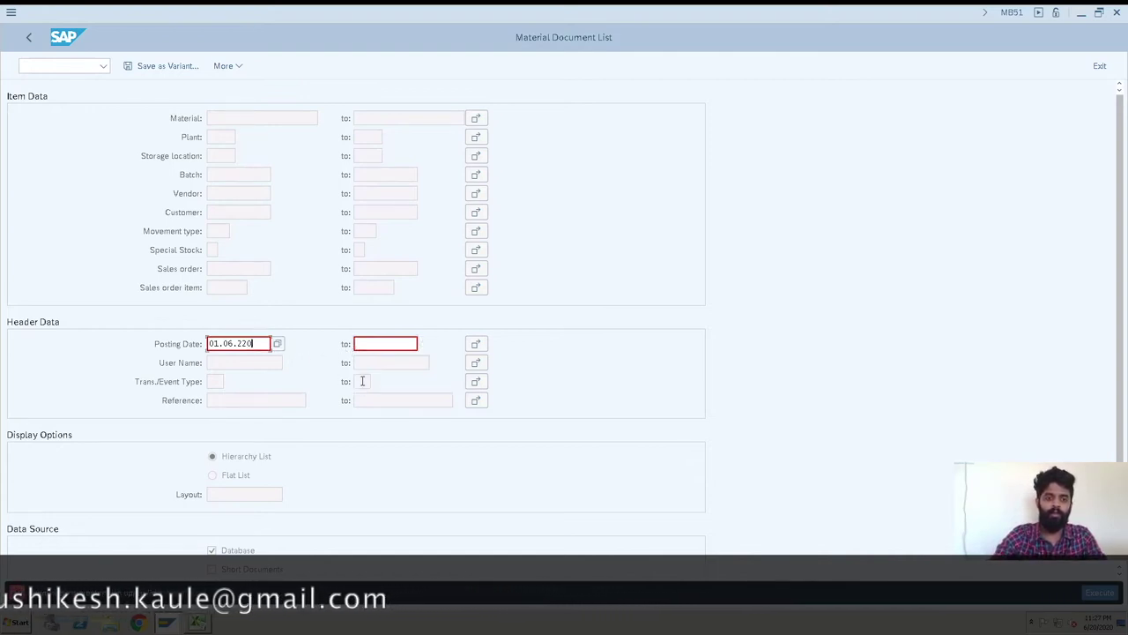
key("ctrl+a")
key("BackSpace")
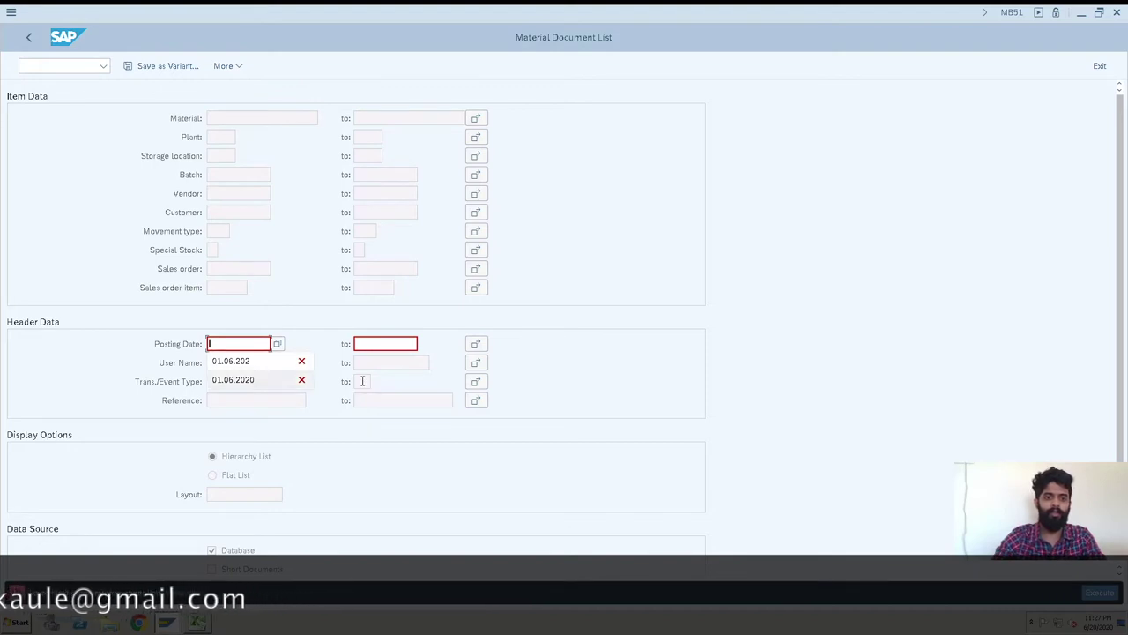
left_click(244, 380)
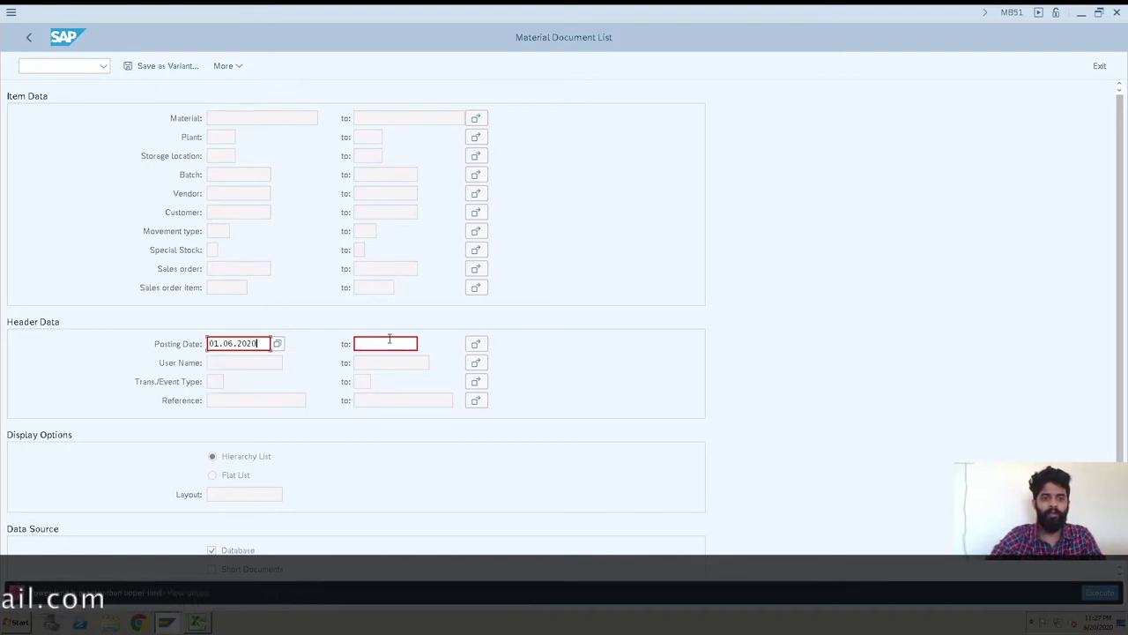
left_click(389, 343)
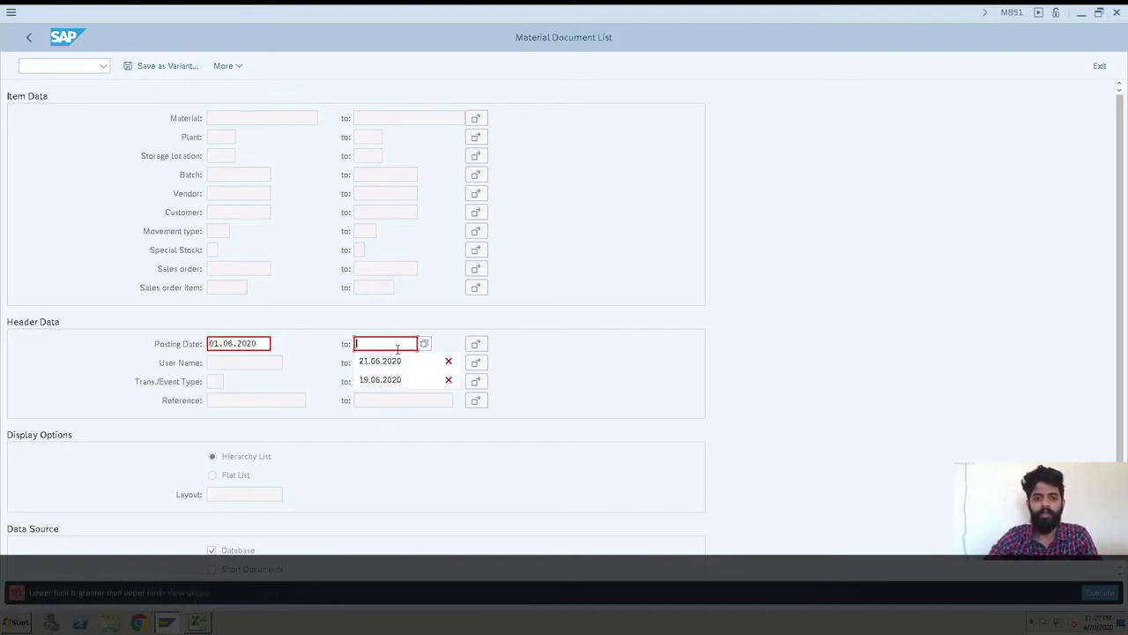
left_click(394, 365)
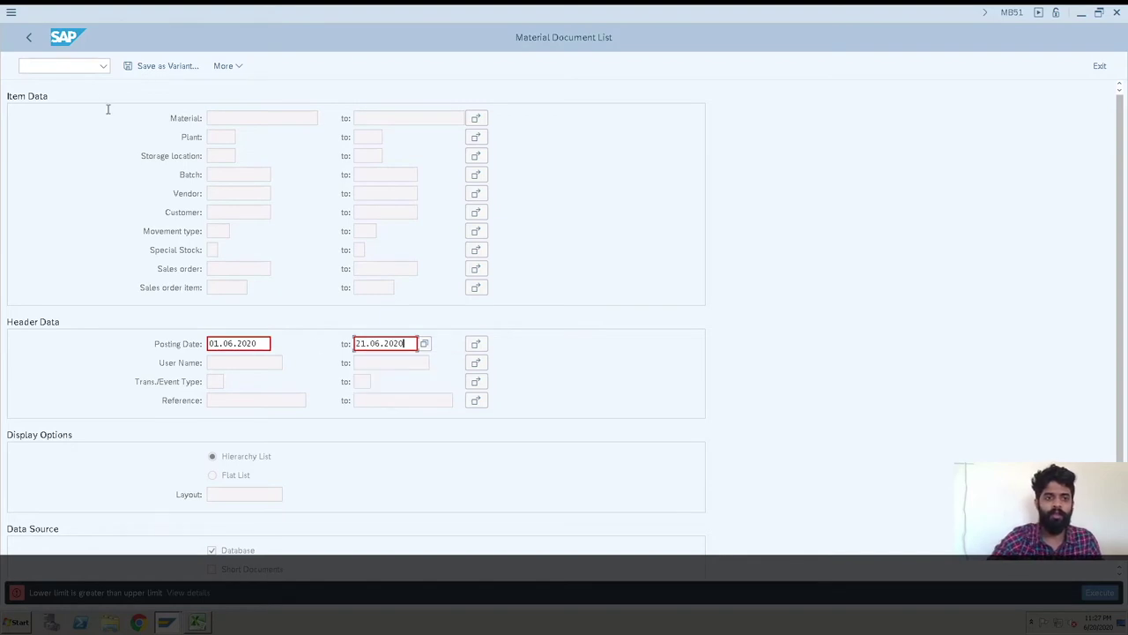
left_click(1093, 592)
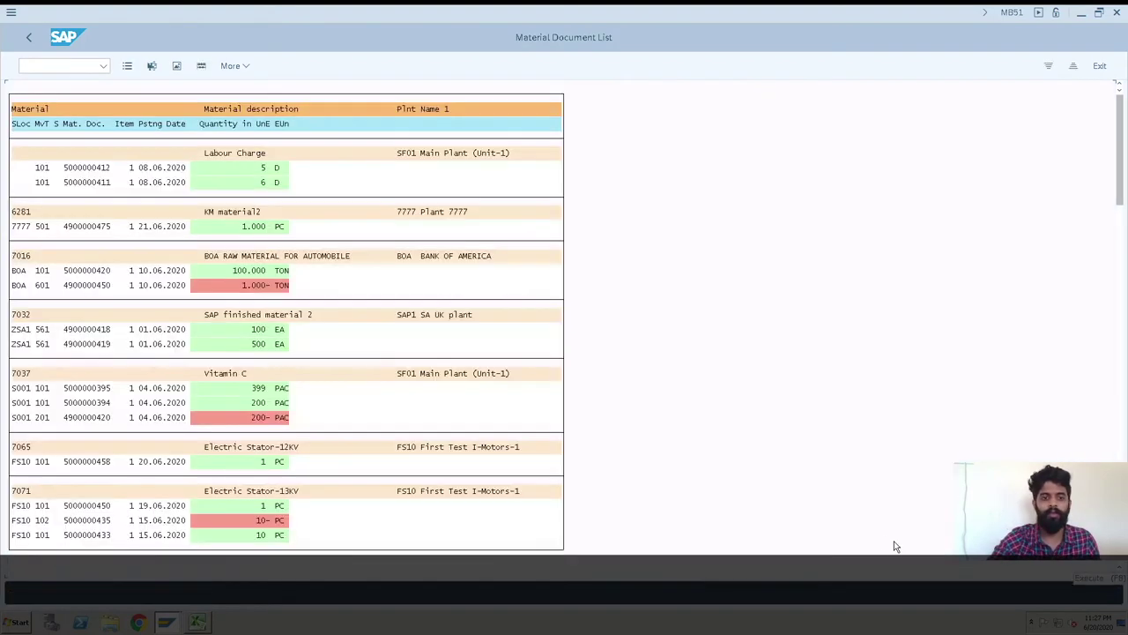
Switch the MB51 output to the flat detail list, then open the More functions menu.
left_click(129, 66)
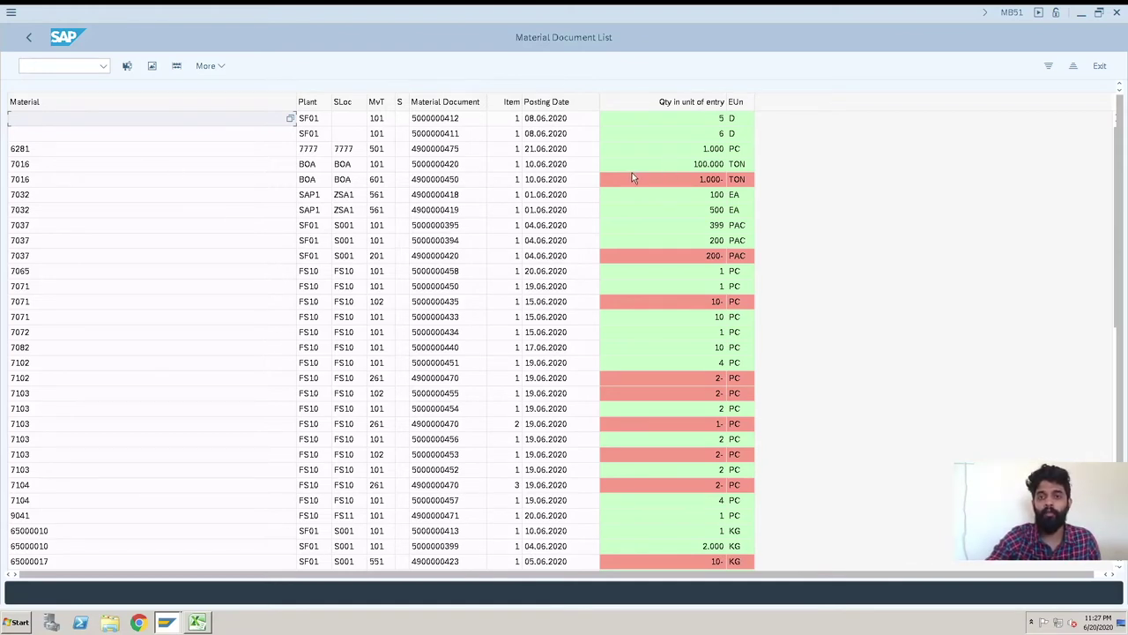
left_click(216, 66)
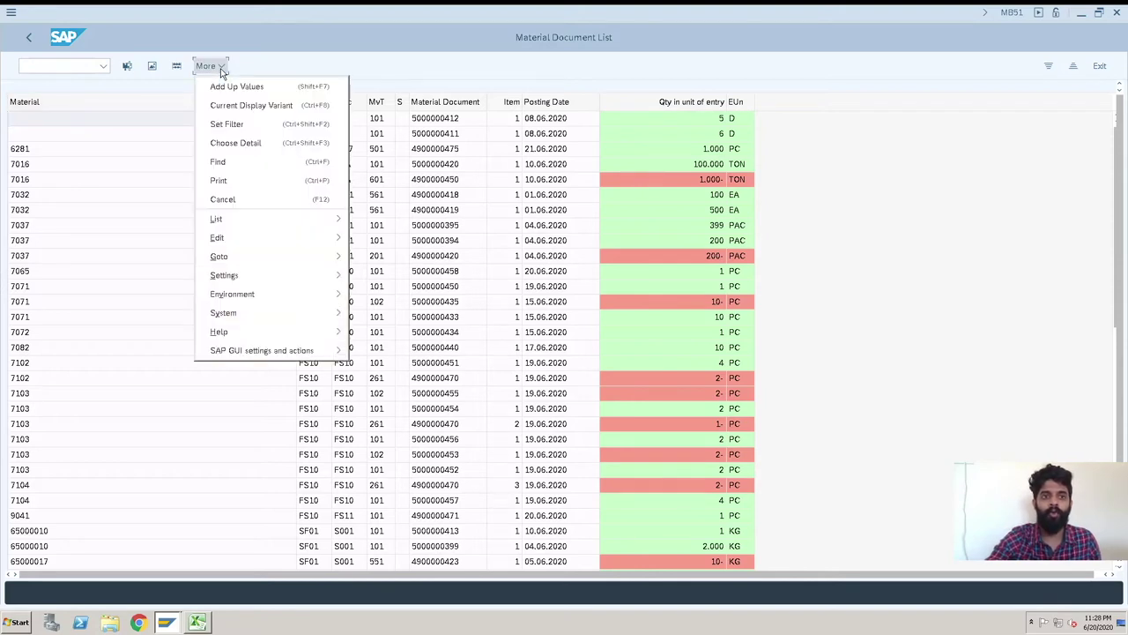
In the layout settings, display Material description, Movement Type Text, Document Date and Company Code.
left_click(260, 106)
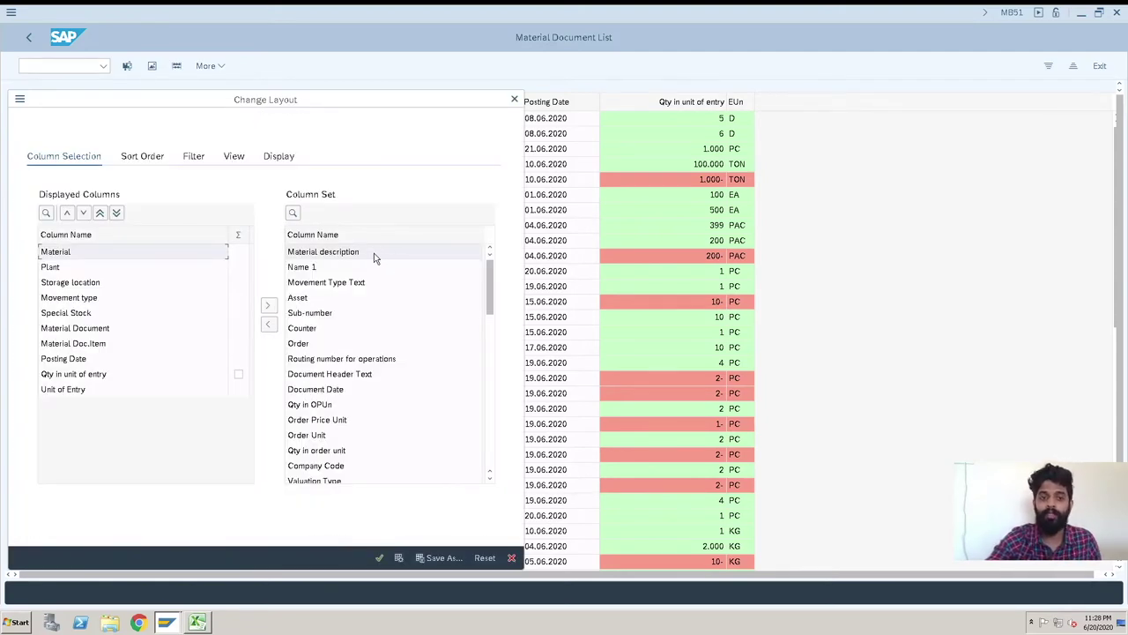
left_click(268, 323)
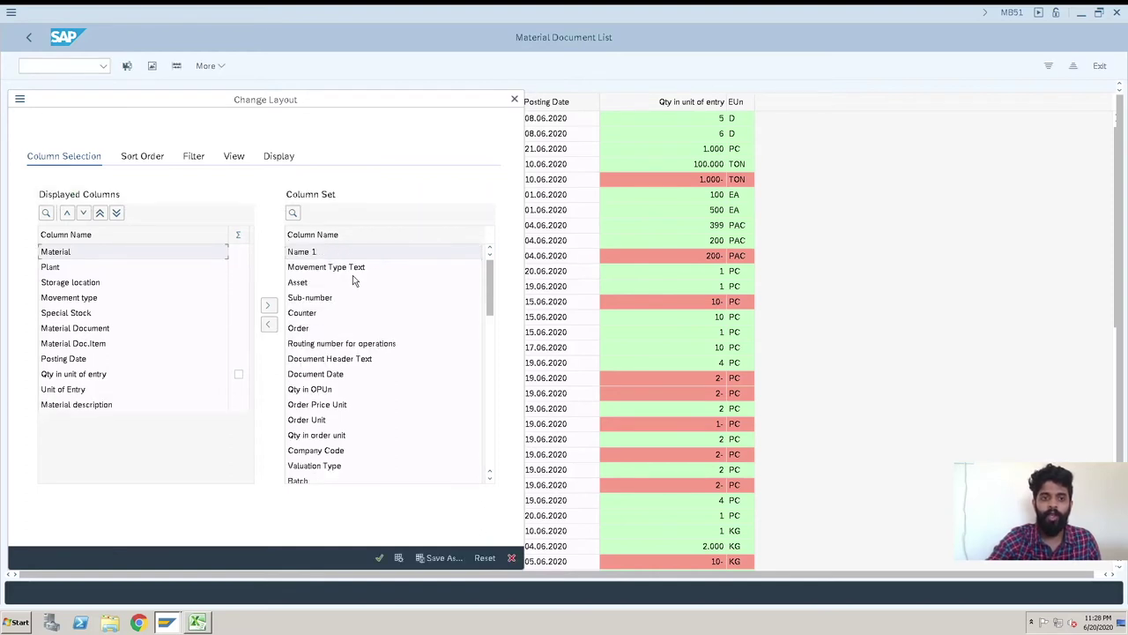
left_click(361, 269)
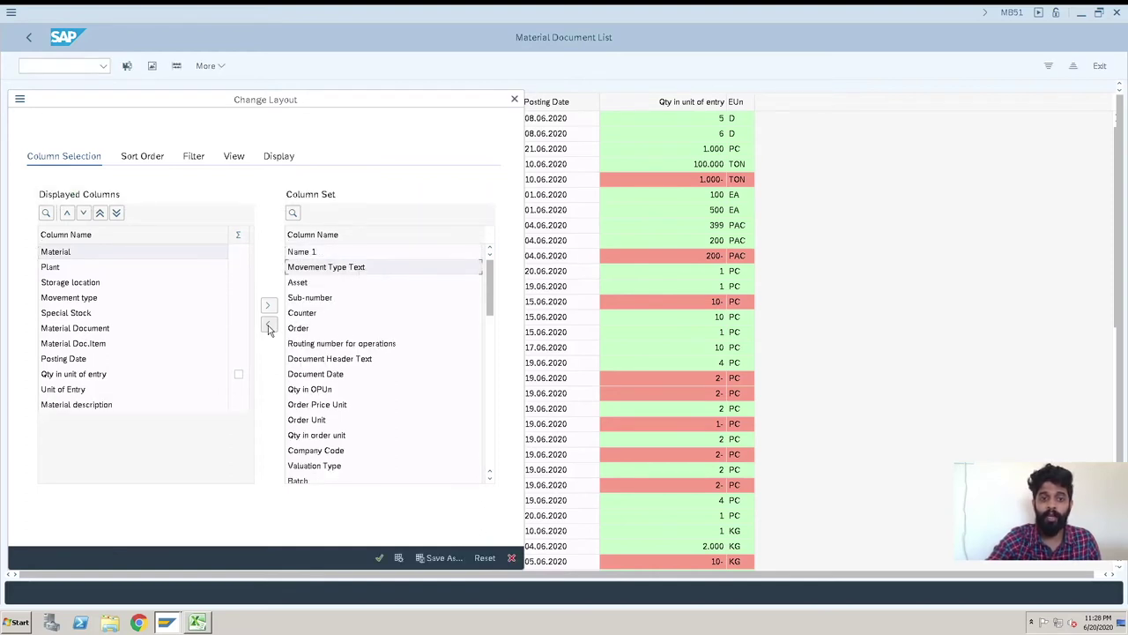
left_click(270, 324)
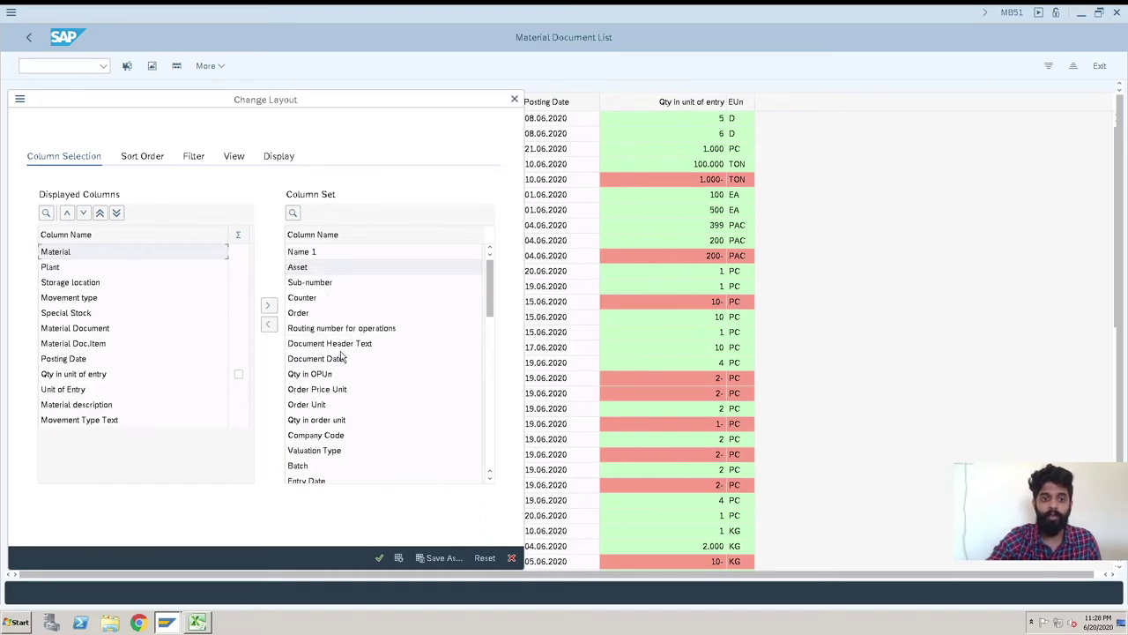
left_click(338, 365)
left_click(269, 324)
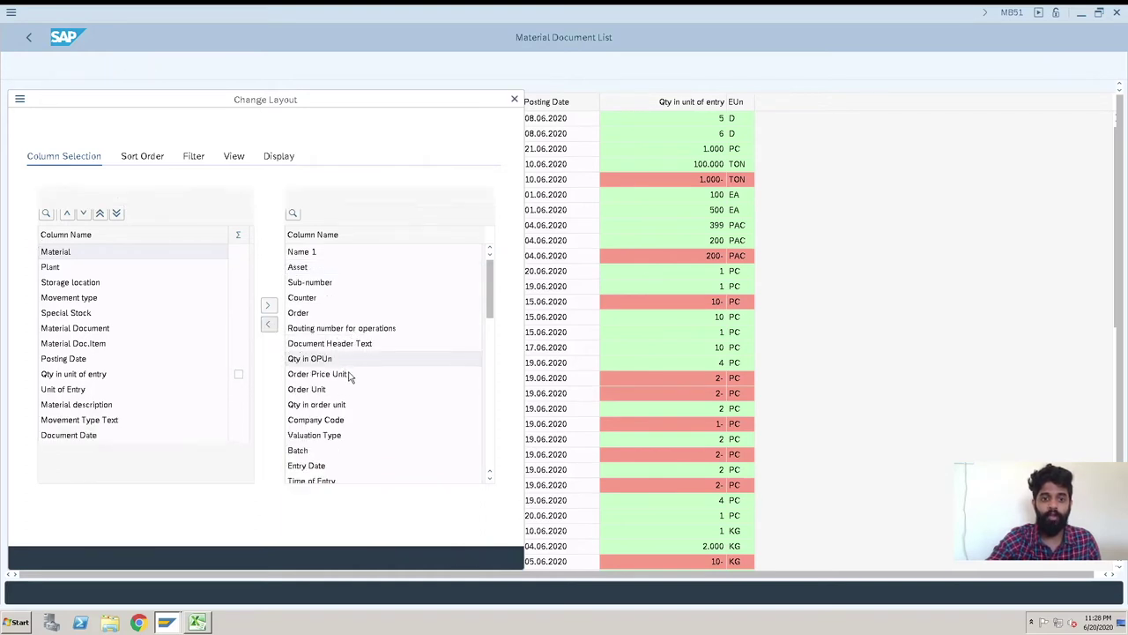
left_click(336, 423)
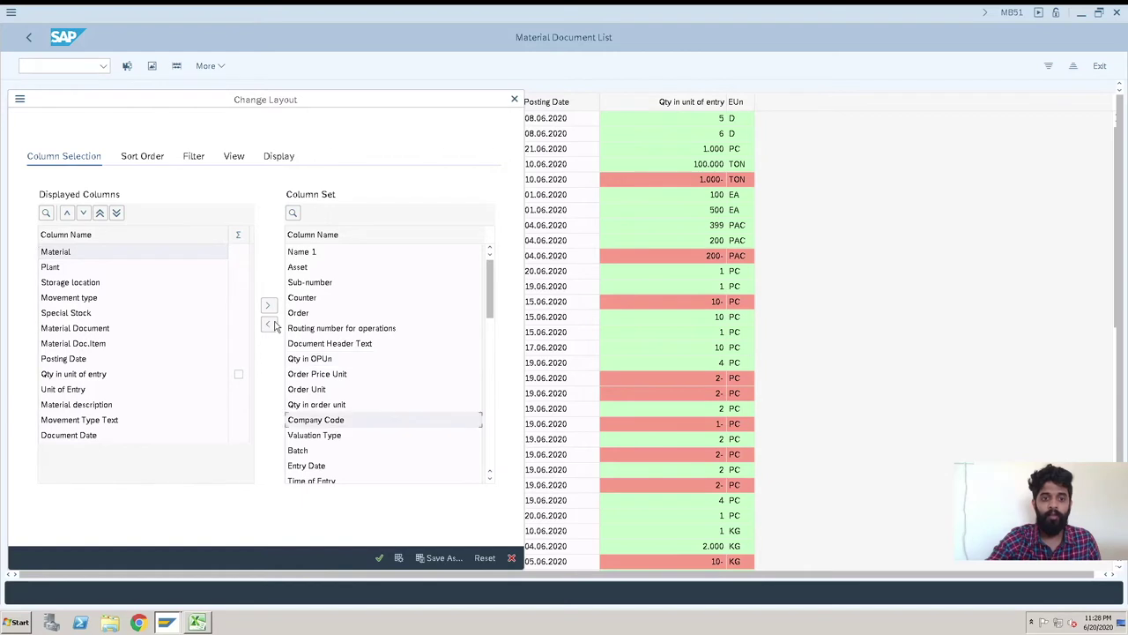
left_click(269, 324)
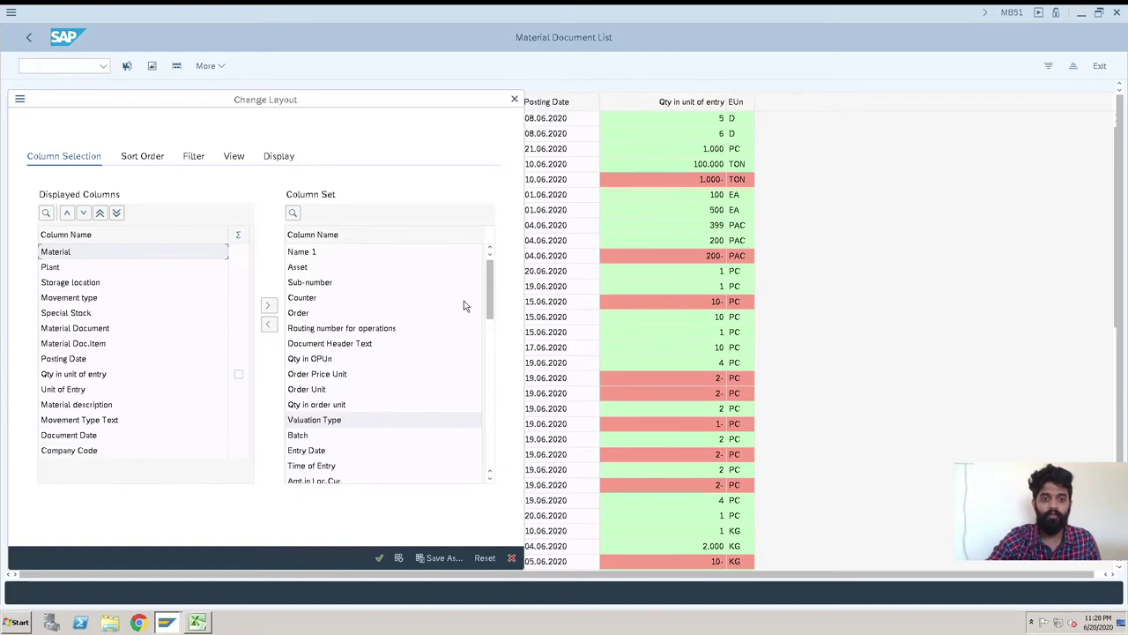
Add Vendor to the displayed columns and adopt the layout.
left_click(491, 409)
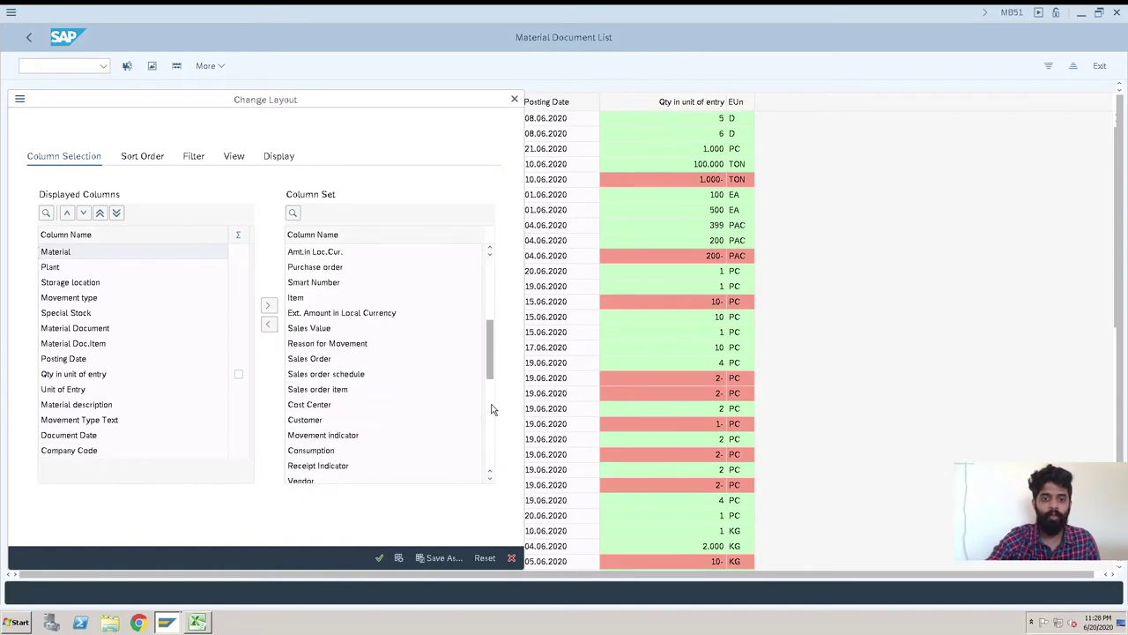
left_click(490, 449)
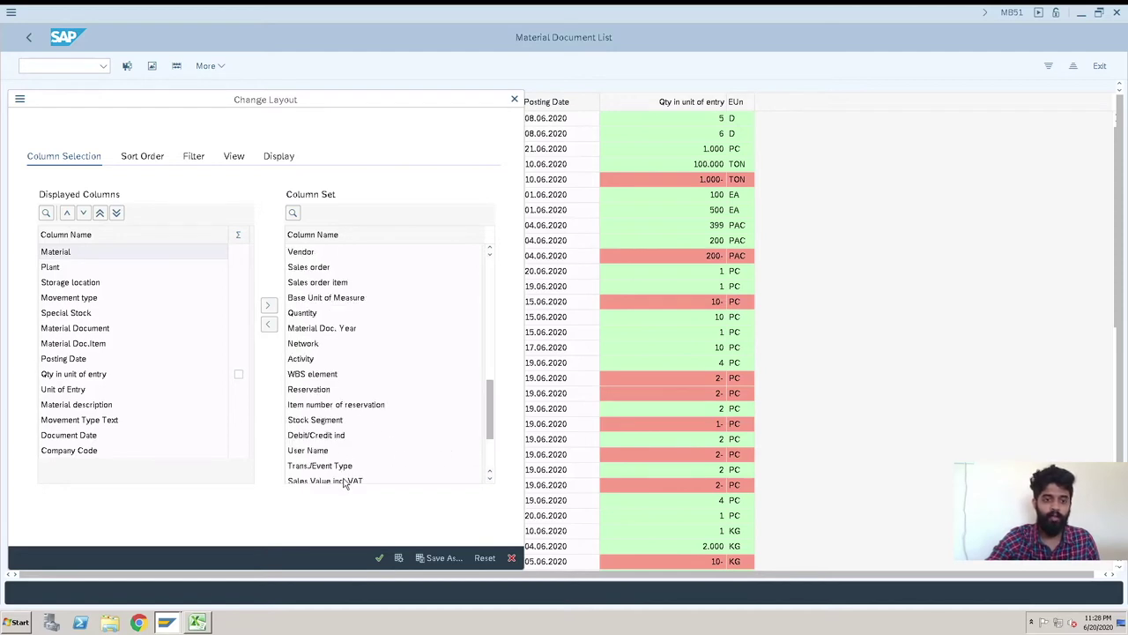
left_click(295, 253)
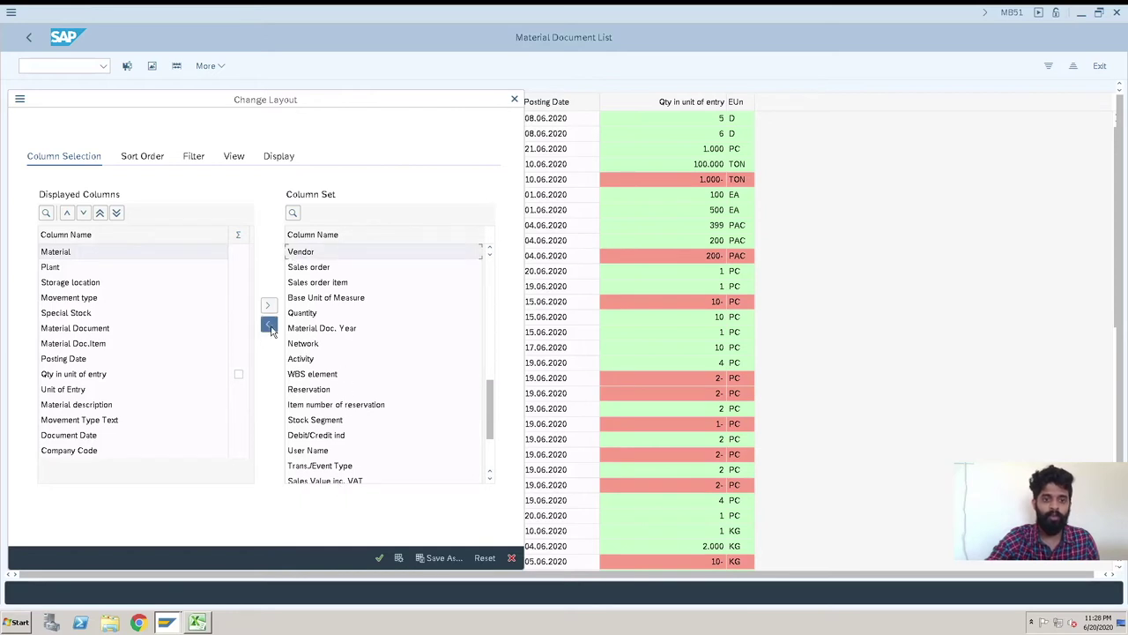
left_click(268, 306)
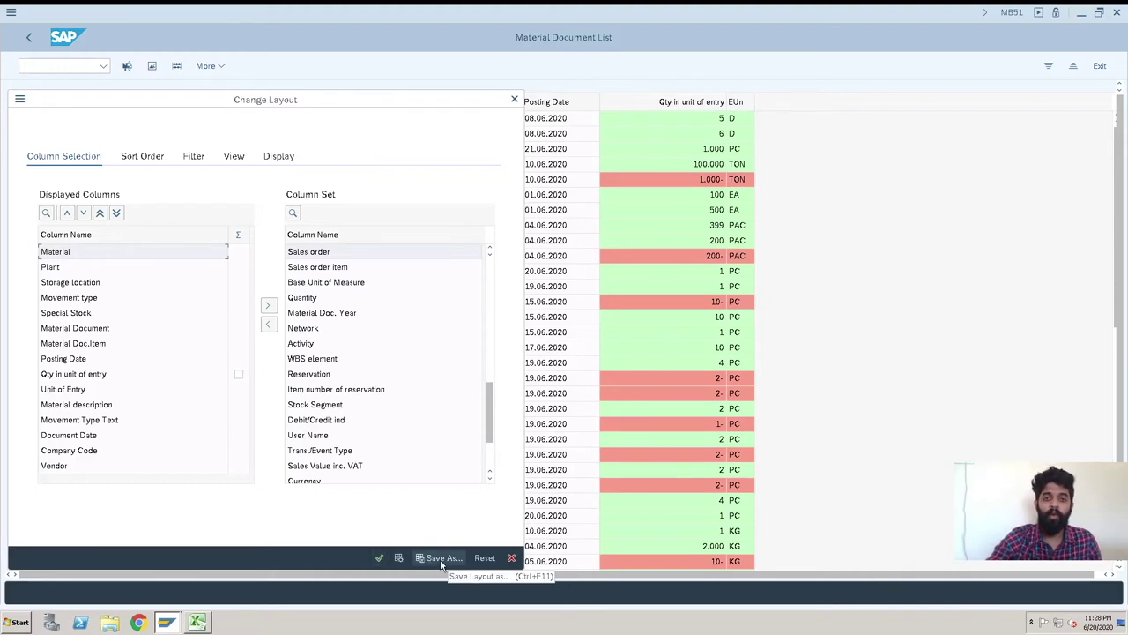
left_click(379, 559)
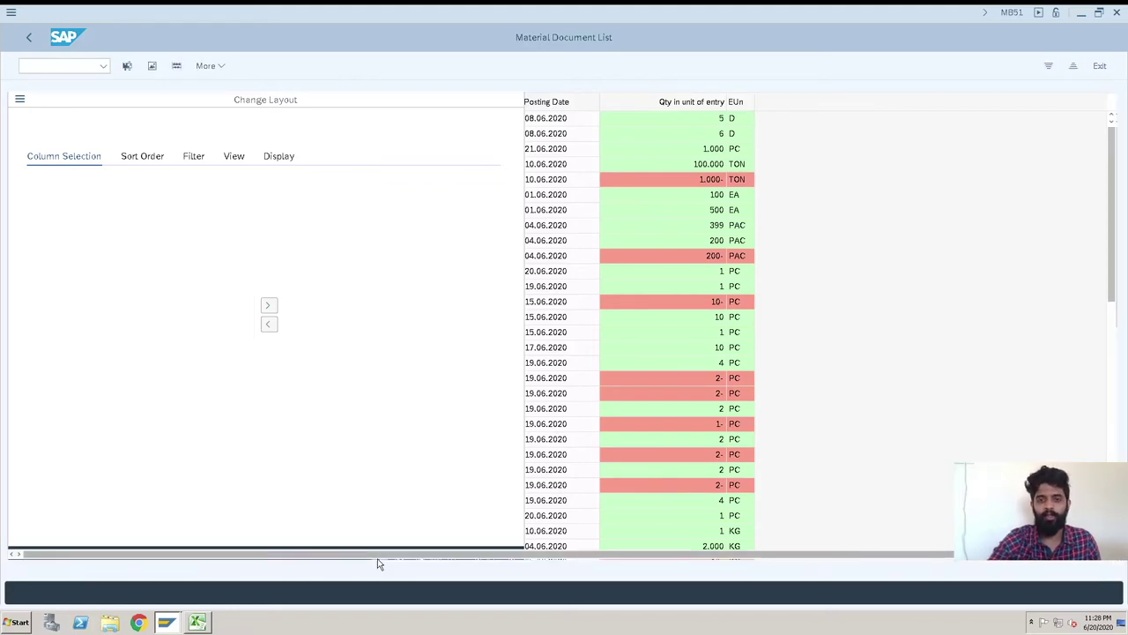
Back out to SAP Easy Access and start MB51 again.
left_click(1073, 561)
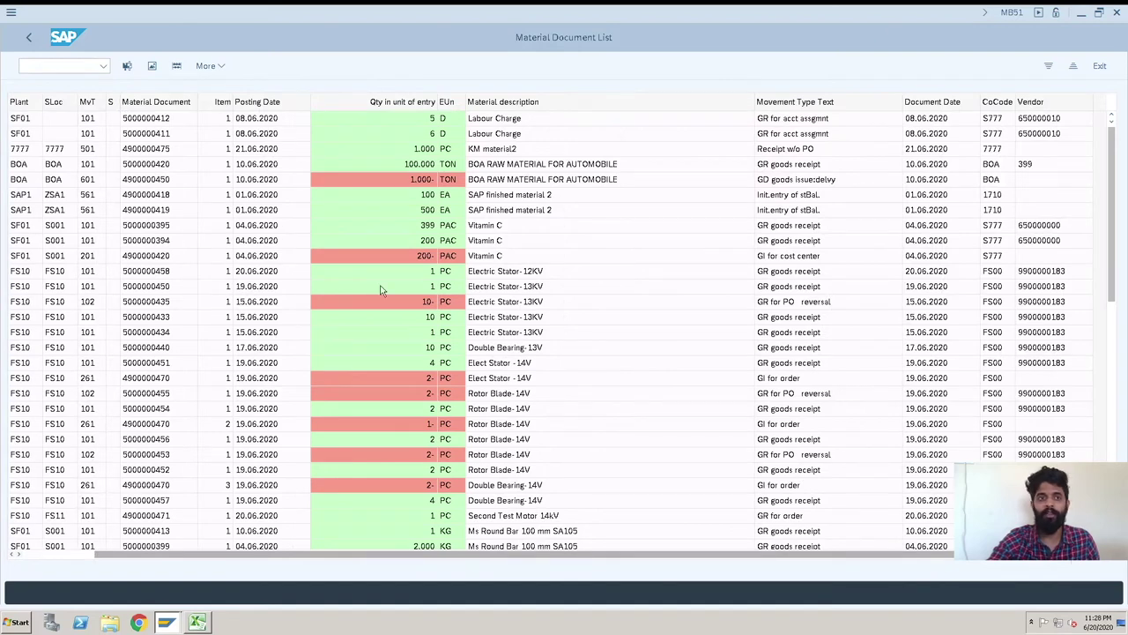
left_click(34, 42)
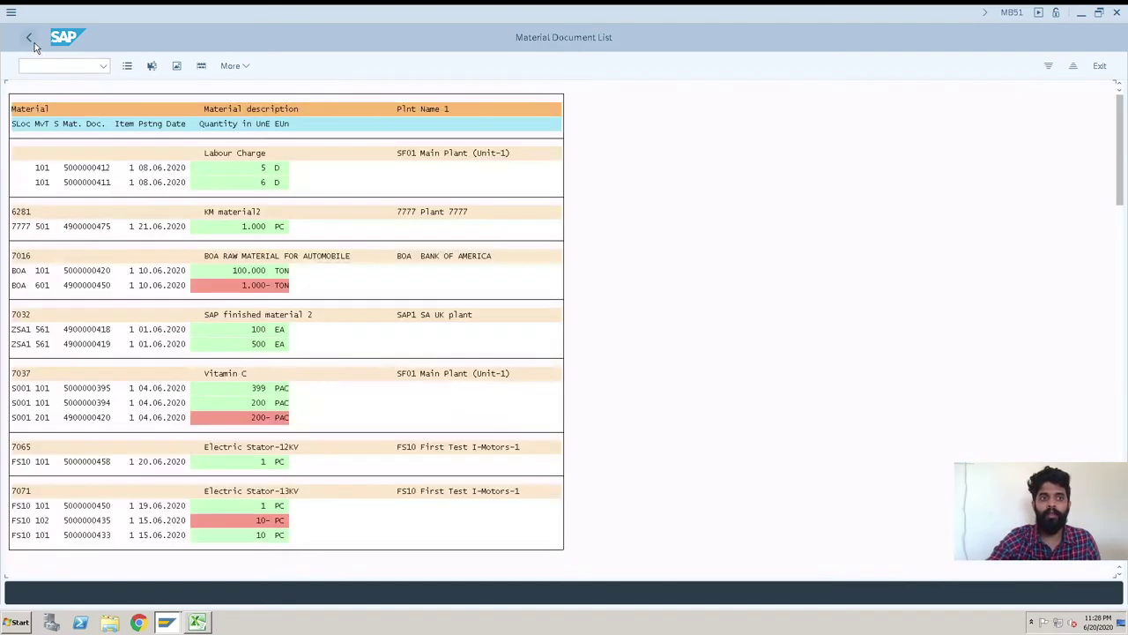
left_click(35, 42)
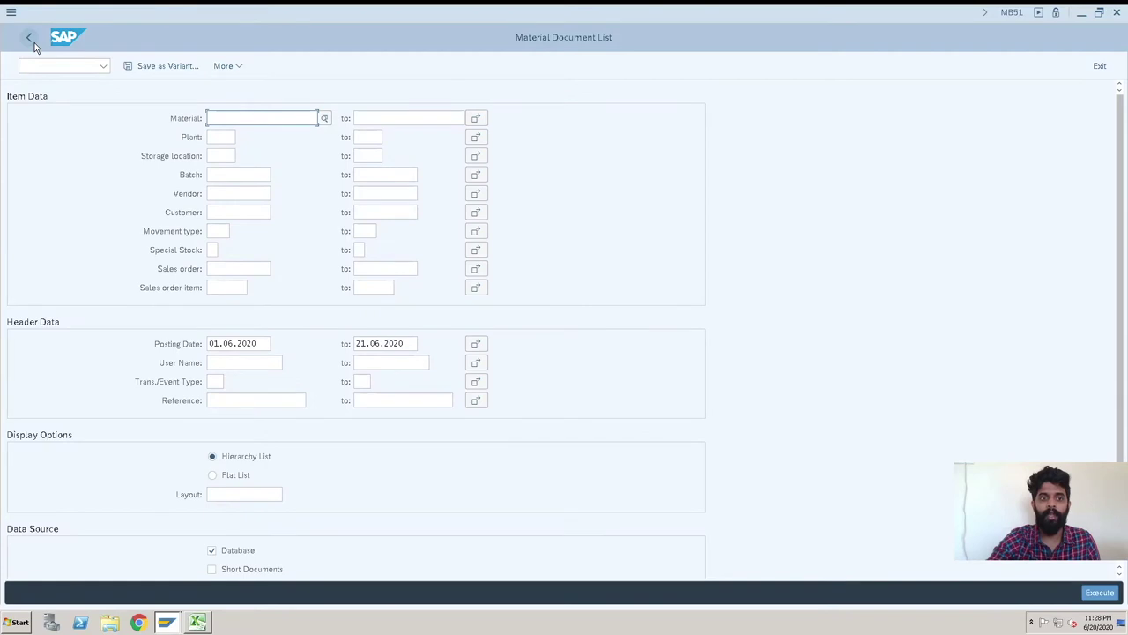
left_click(34, 43)
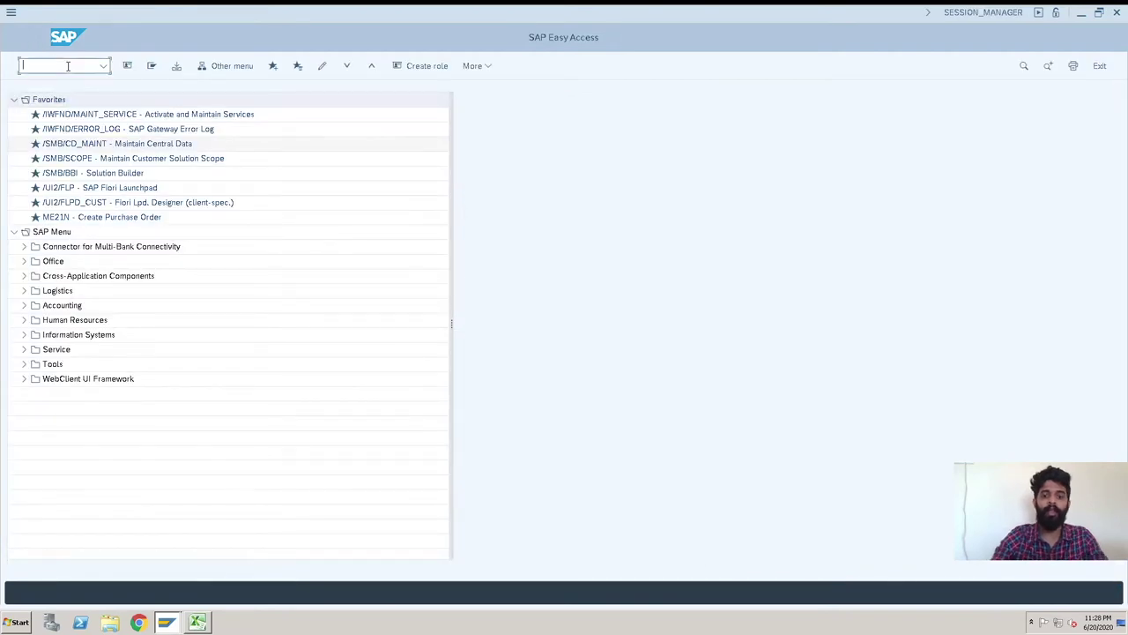
type("mb5")
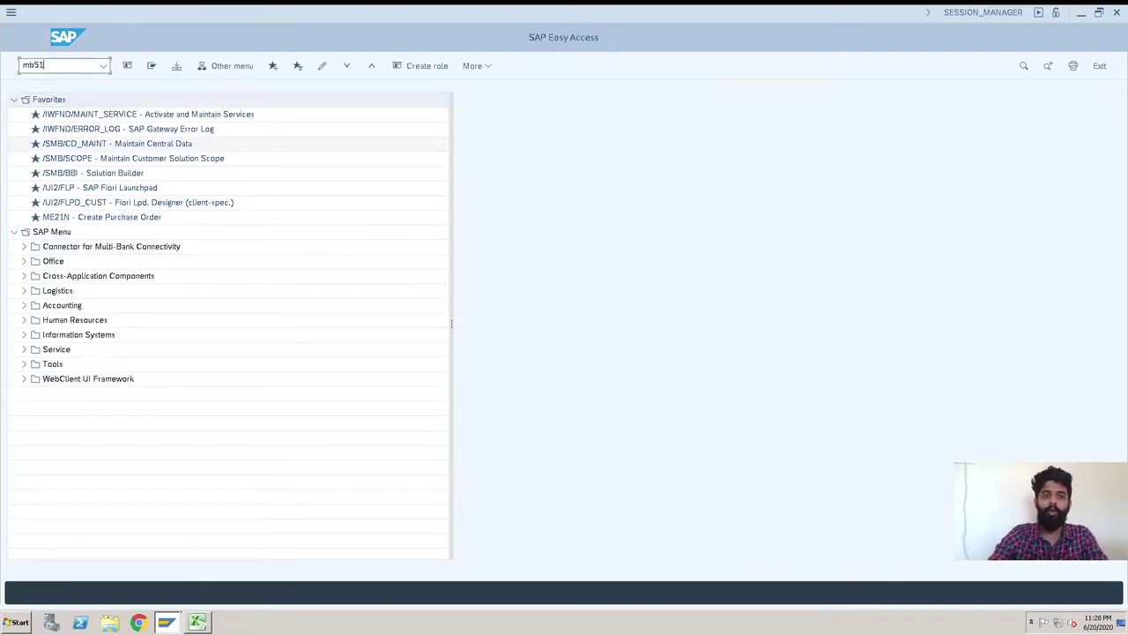
type("1")
key("Return")
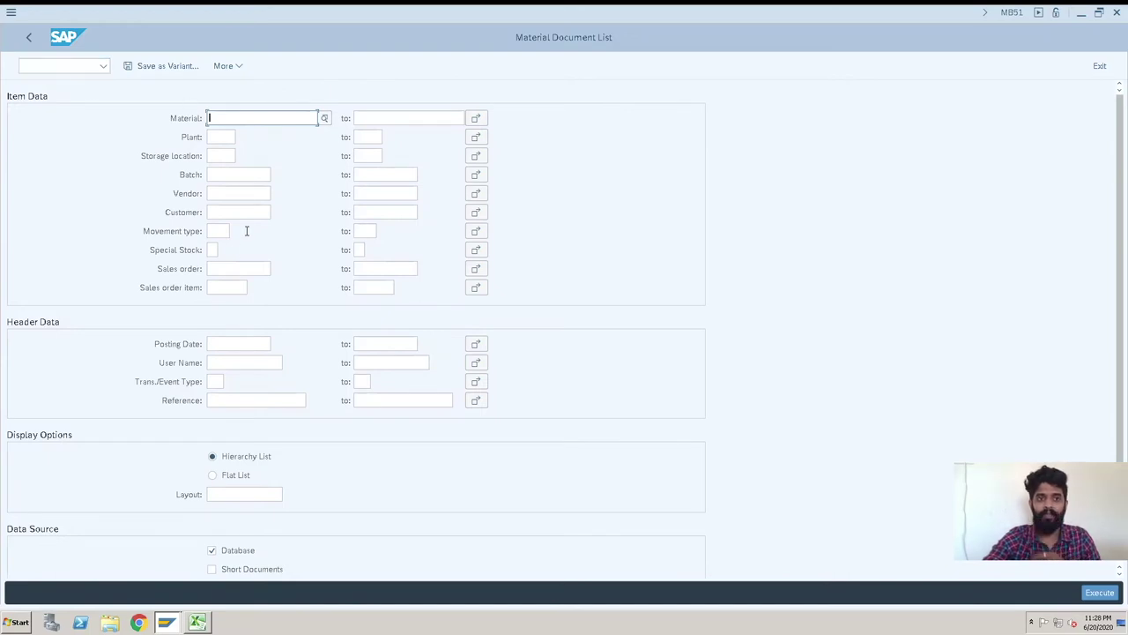
Run the report for posting dates 01.06.2020 to 21.06.2020 as a flat grid.
left_click(254, 344)
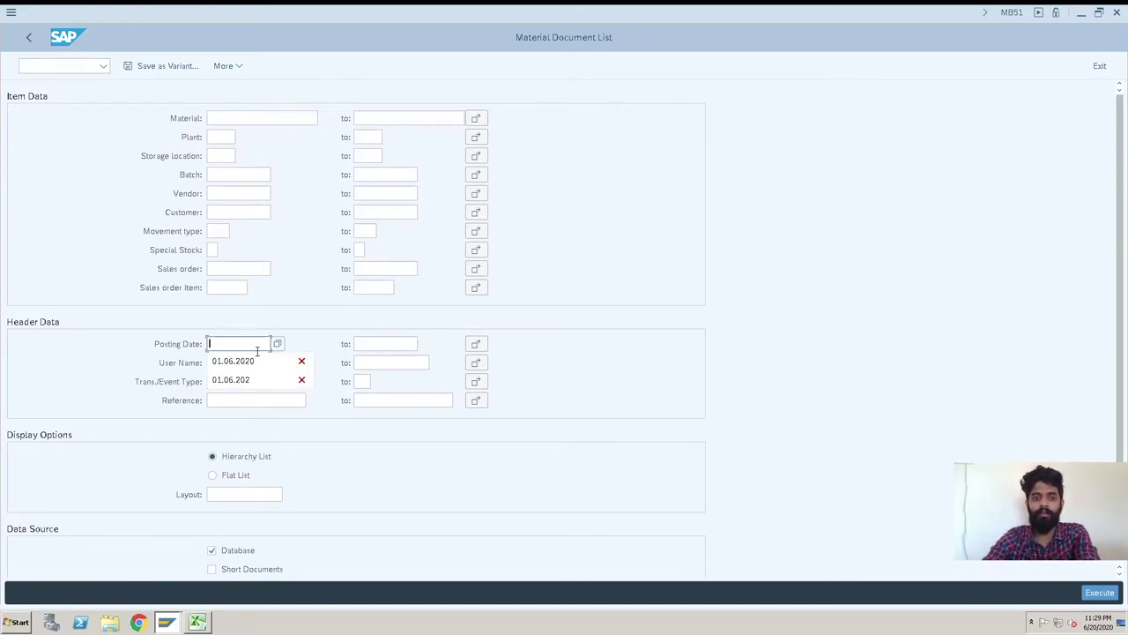
left_click(260, 362)
left_click(386, 343)
left_click(391, 363)
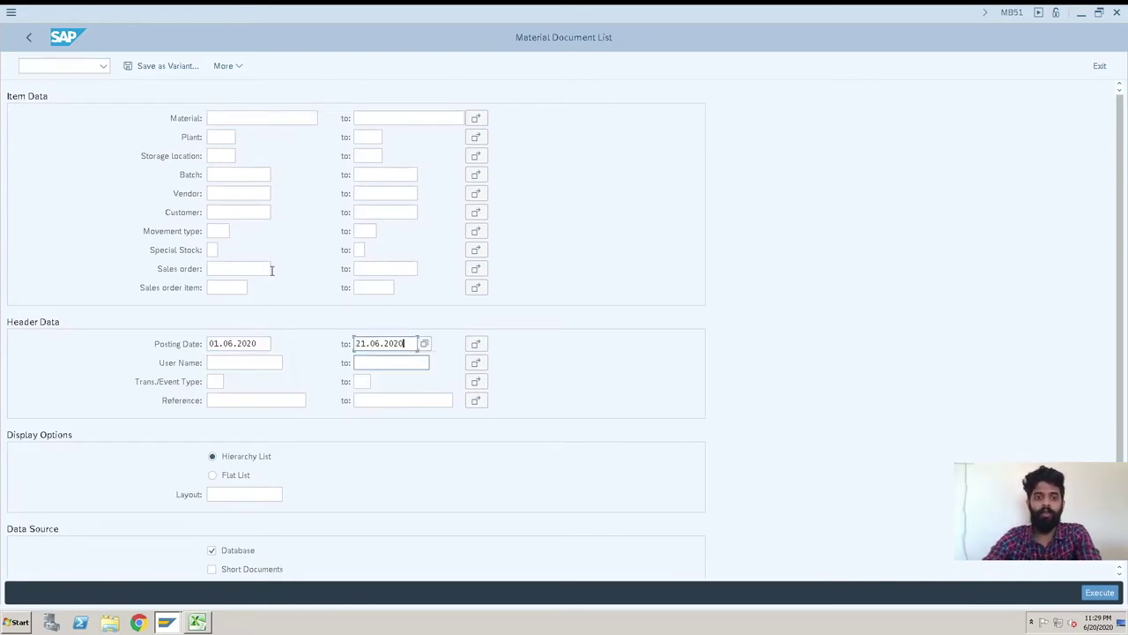
left_click(1110, 592)
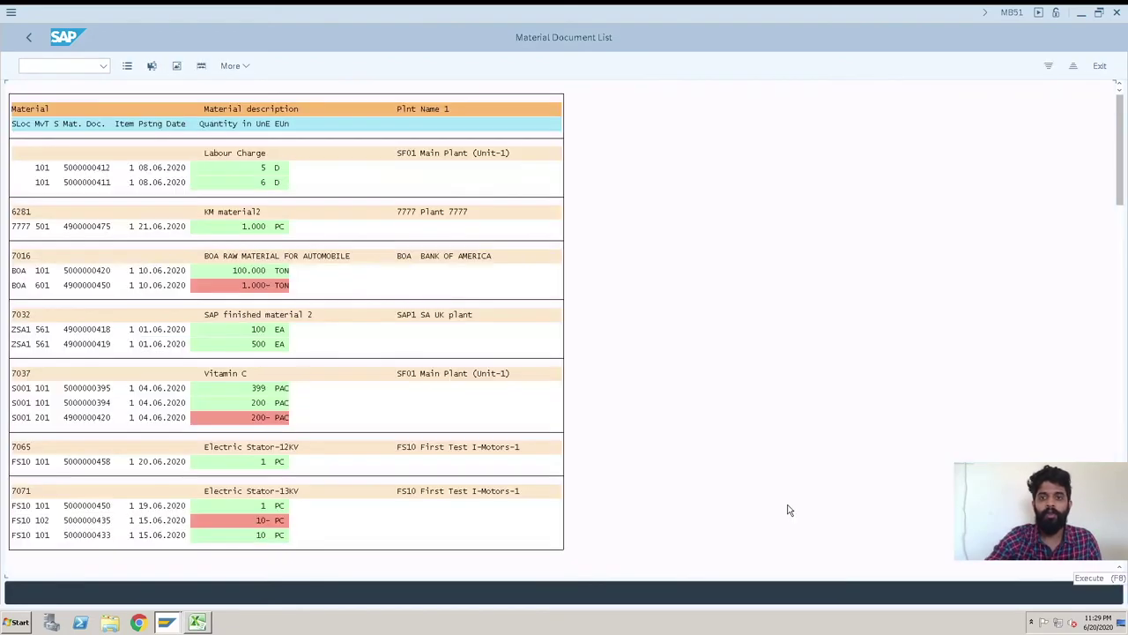
left_click(127, 67)
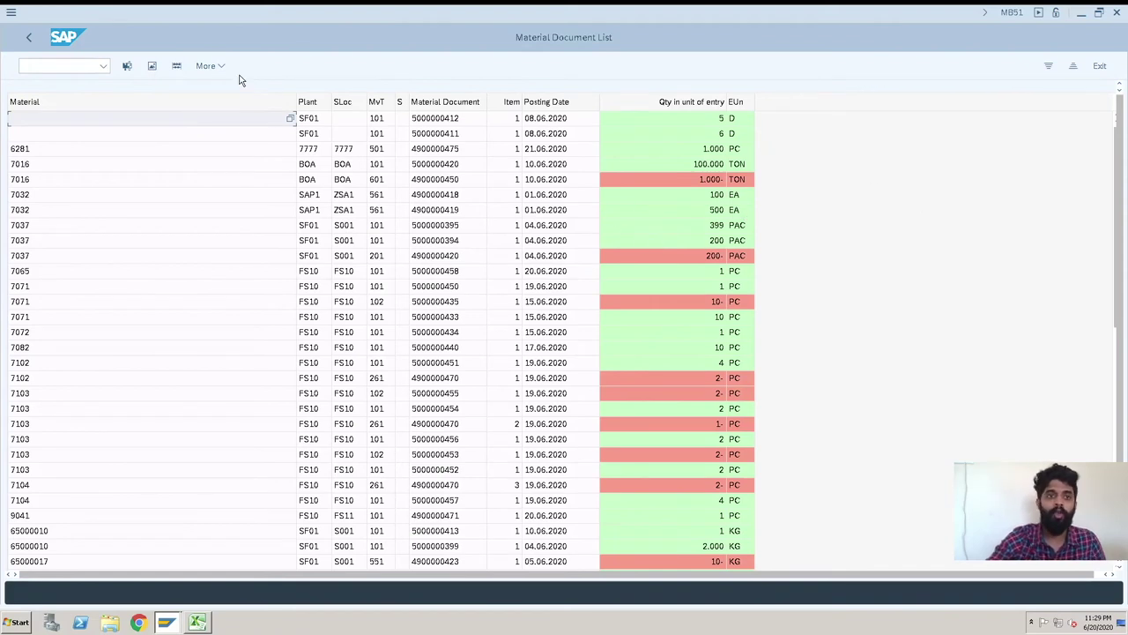
left_click(209, 68)
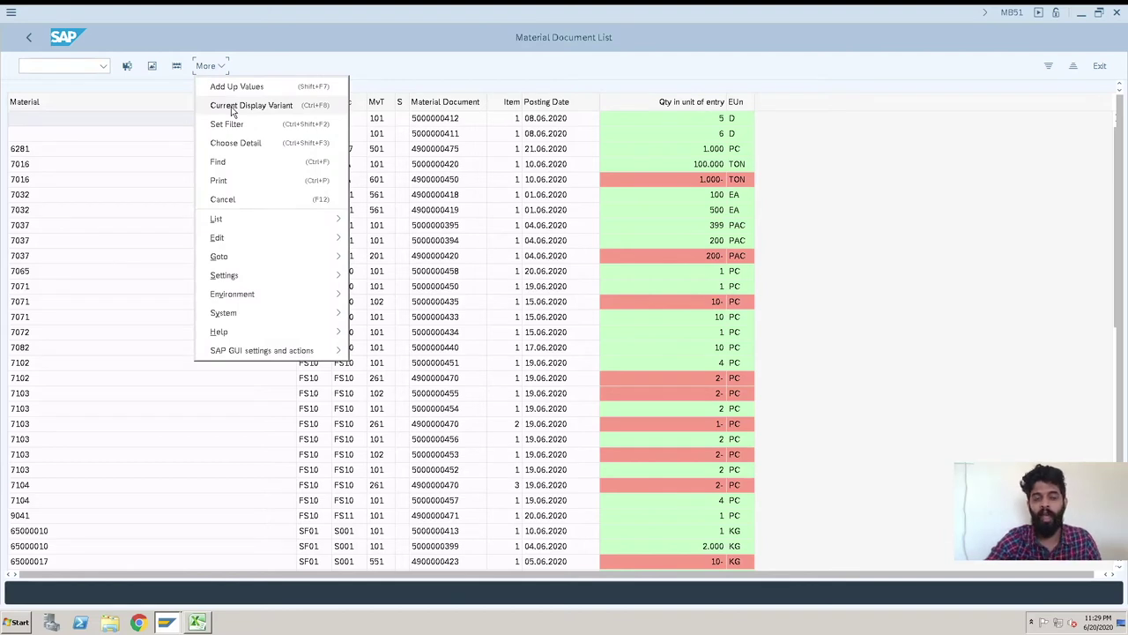
Move Material description, Movement Type Text, Company Code and Cost Center from Column Set into the displayed columns.
left_click(233, 107)
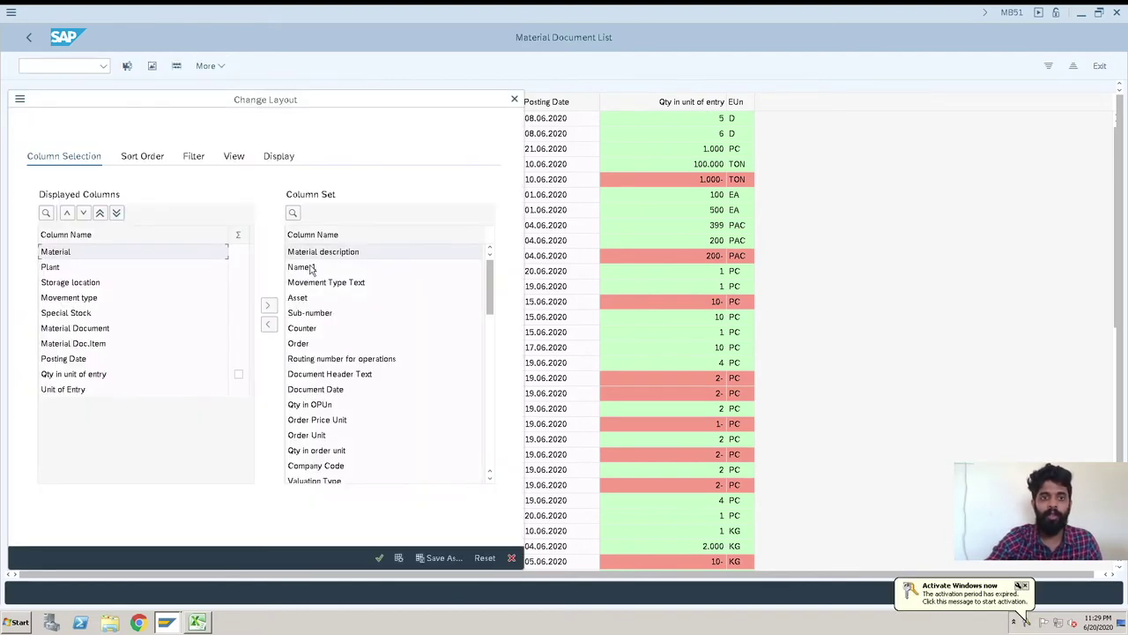
left_click(309, 268)
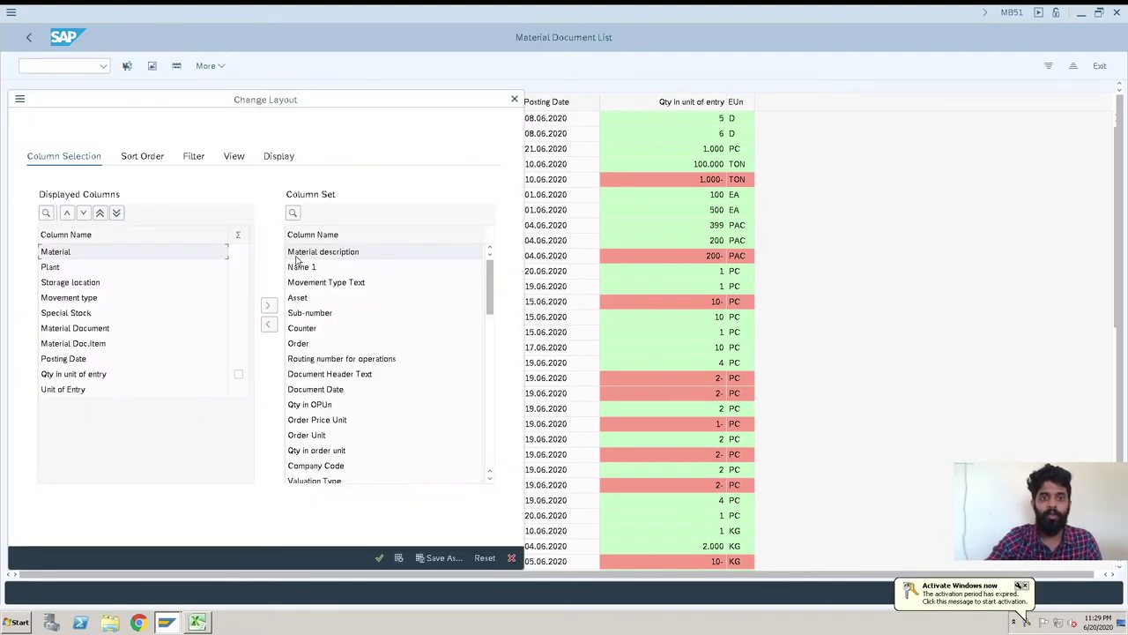
left_click(270, 326)
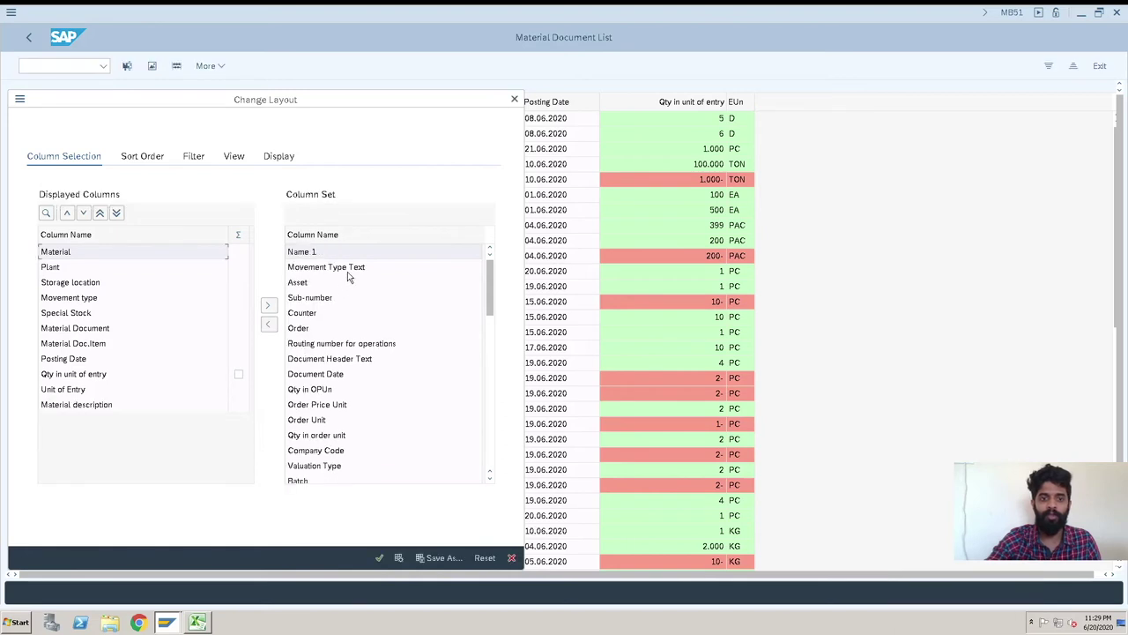
left_click(269, 325)
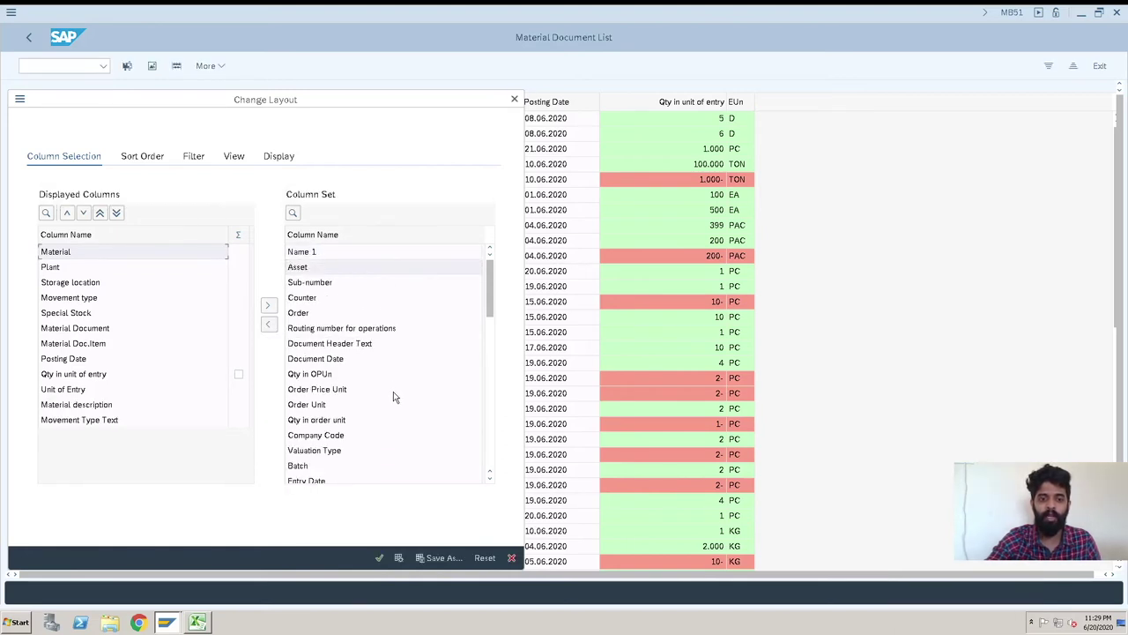
left_click(331, 440)
left_click(269, 324)
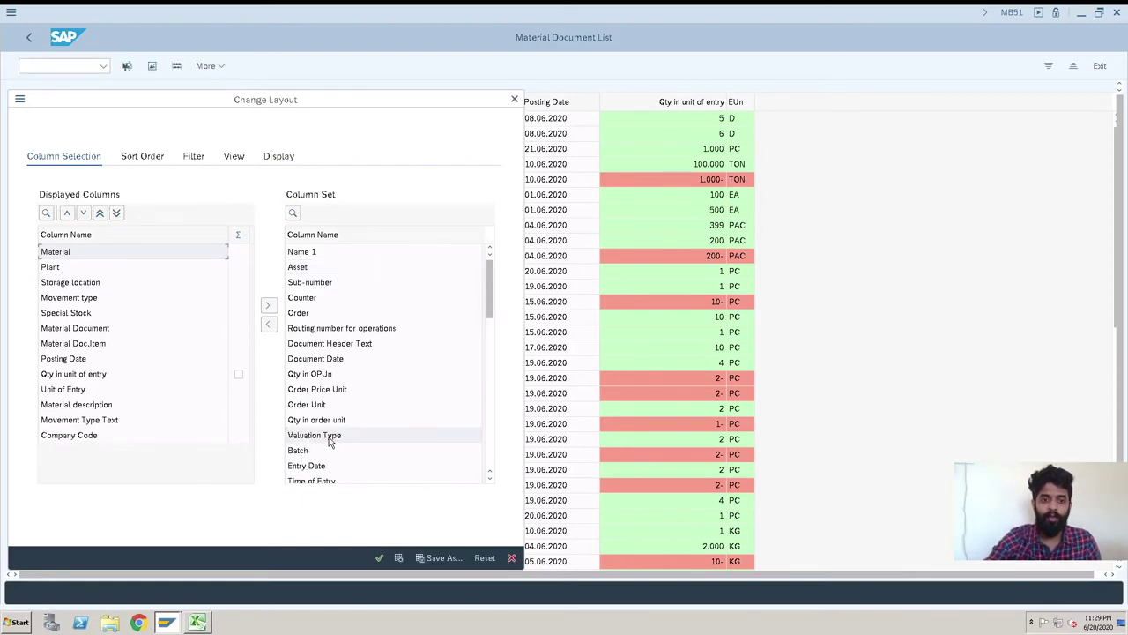
left_click(491, 427)
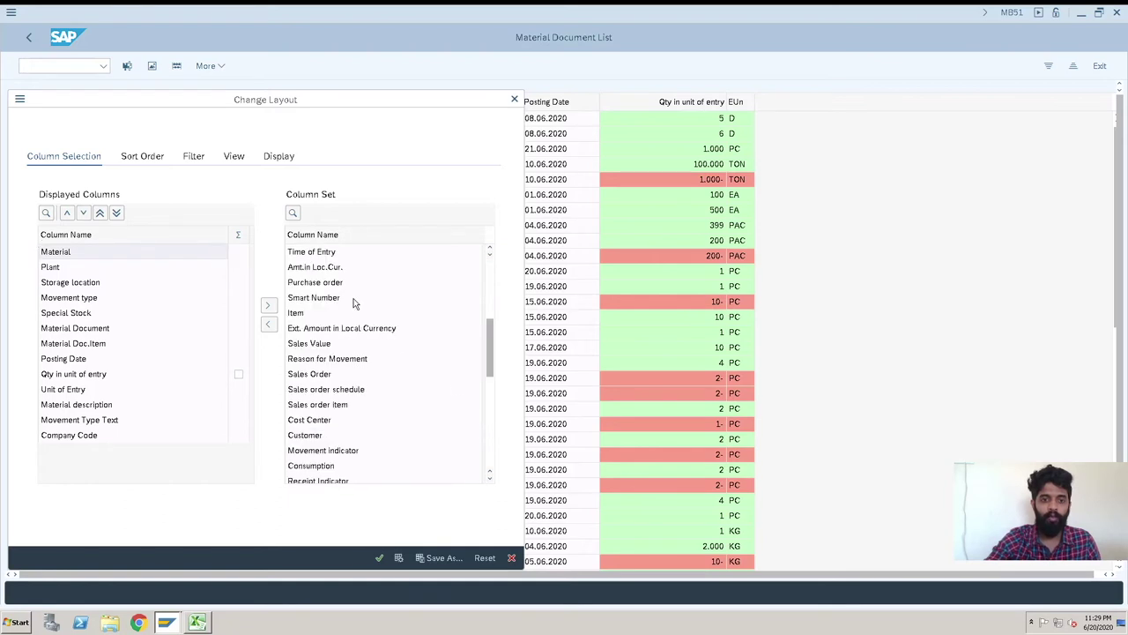
left_click(311, 419)
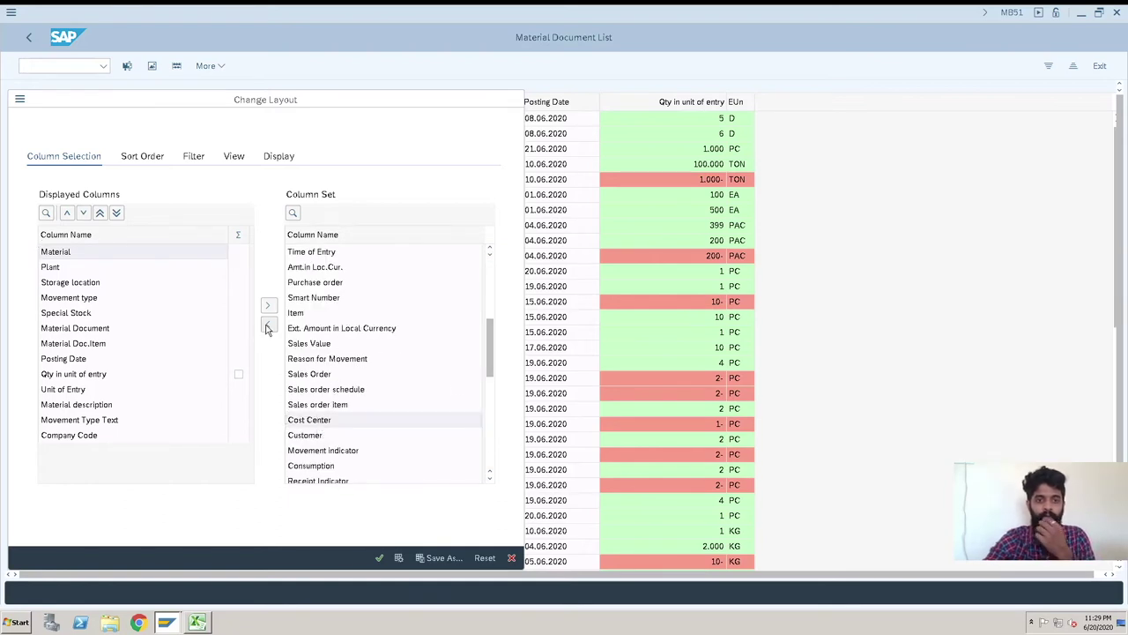
left_click(268, 327)
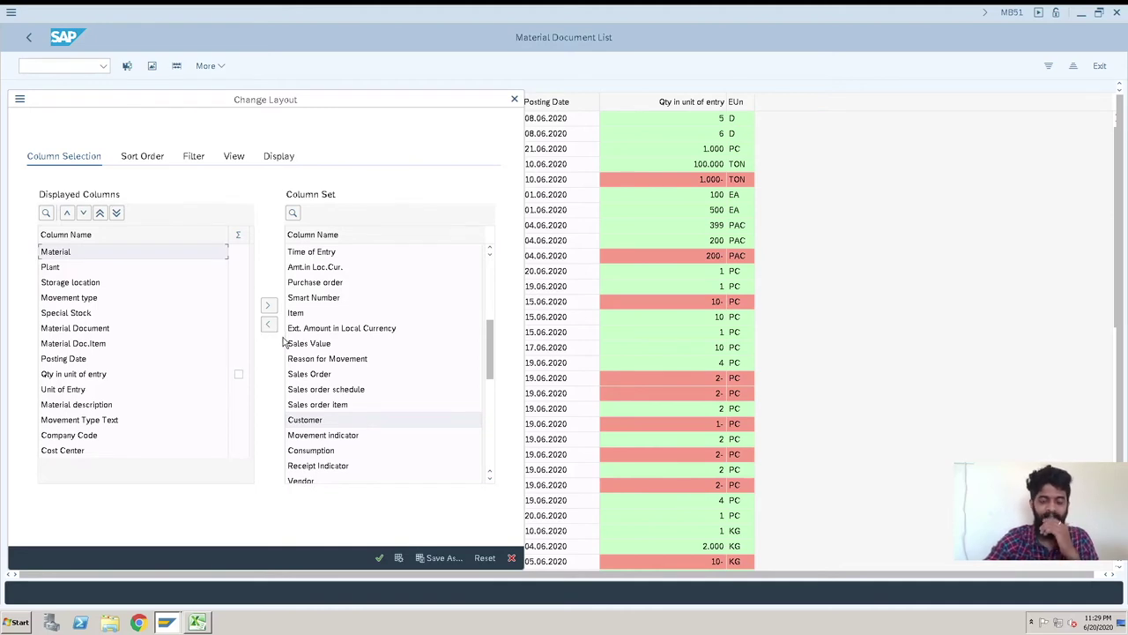
Save the layout as 'Test1' named Test1, with User-Specific and Default ticked.
left_click(439, 558)
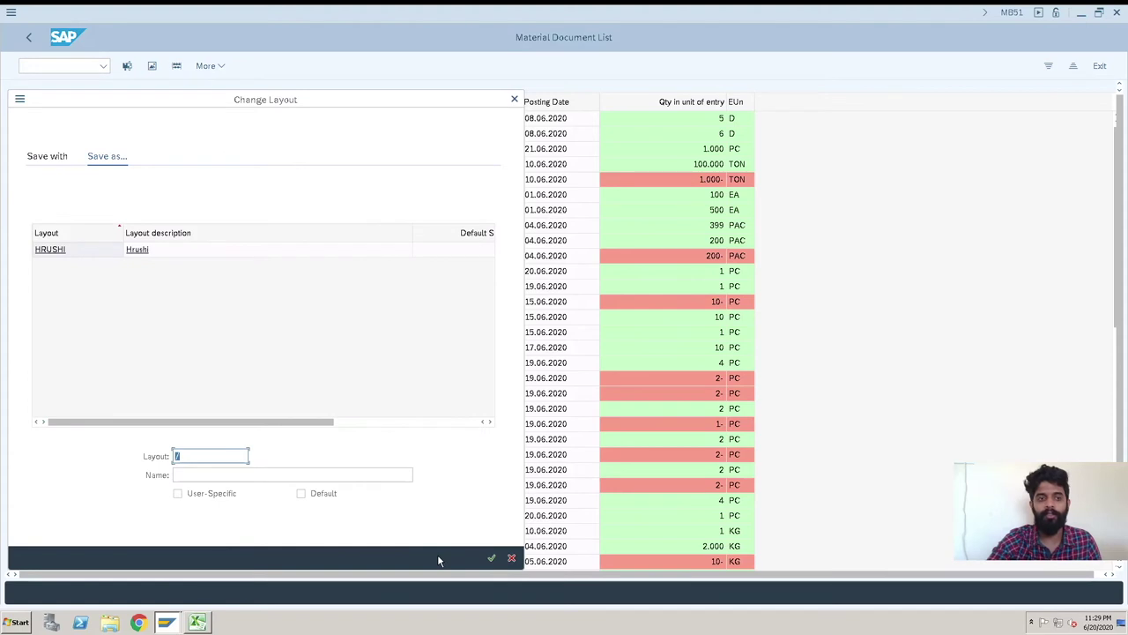
left_click(204, 456)
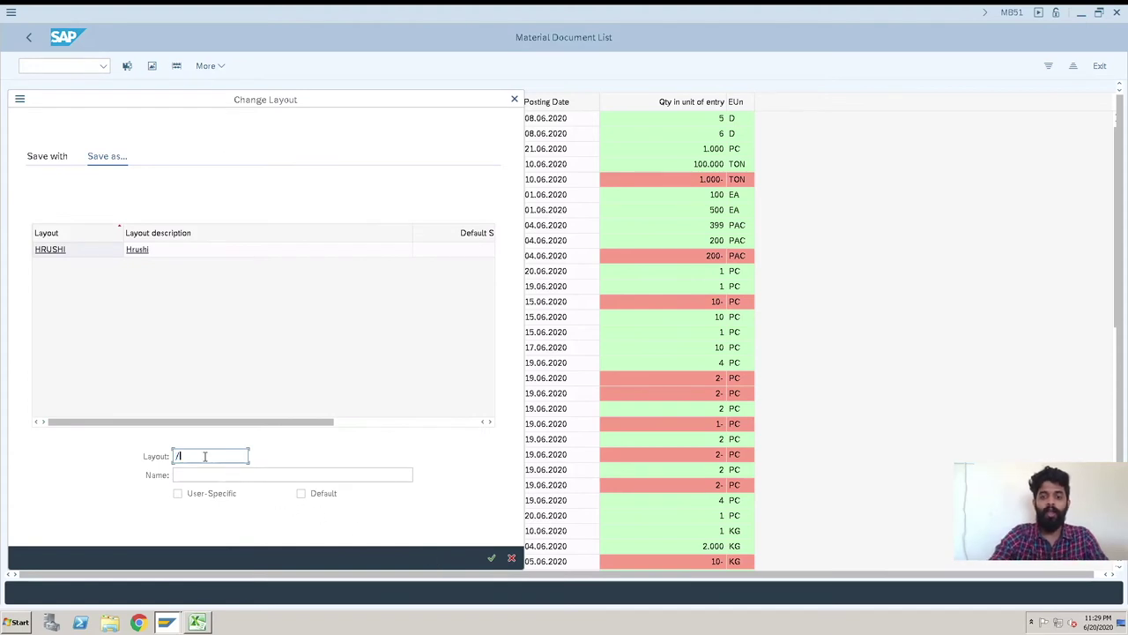
key("BackSpace")
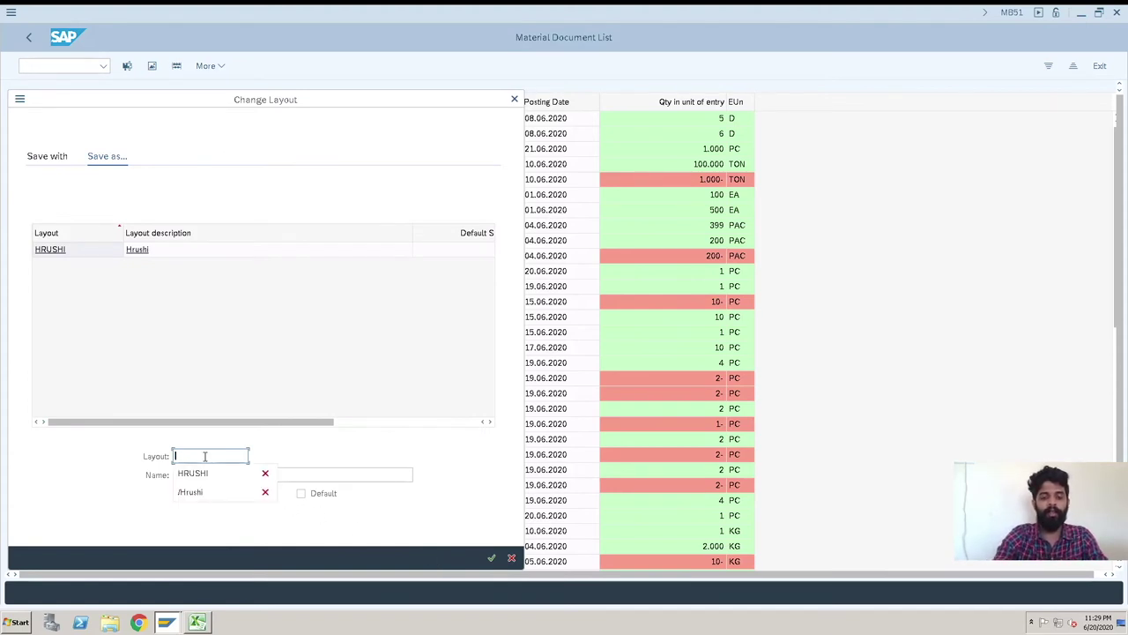
type("Test1")
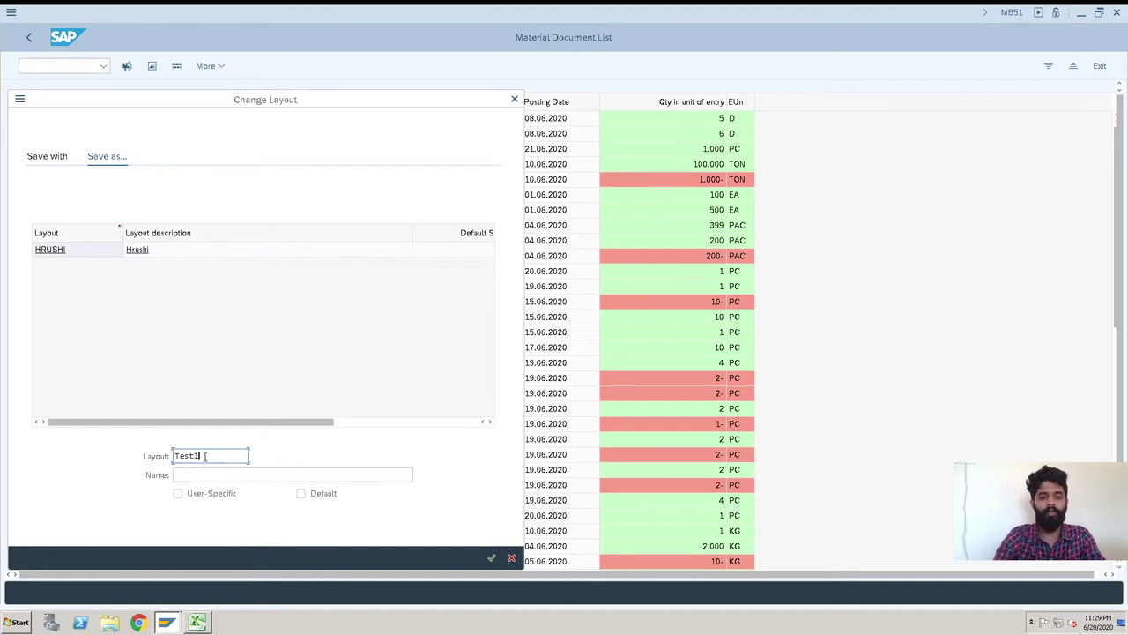
key("Tab")
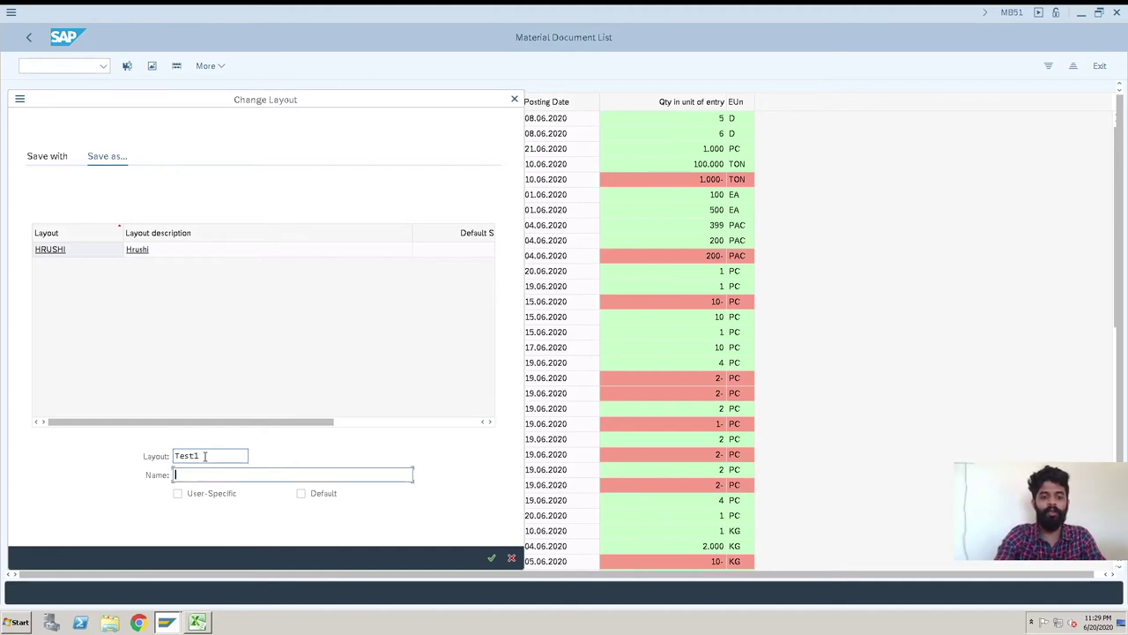
type("Test1")
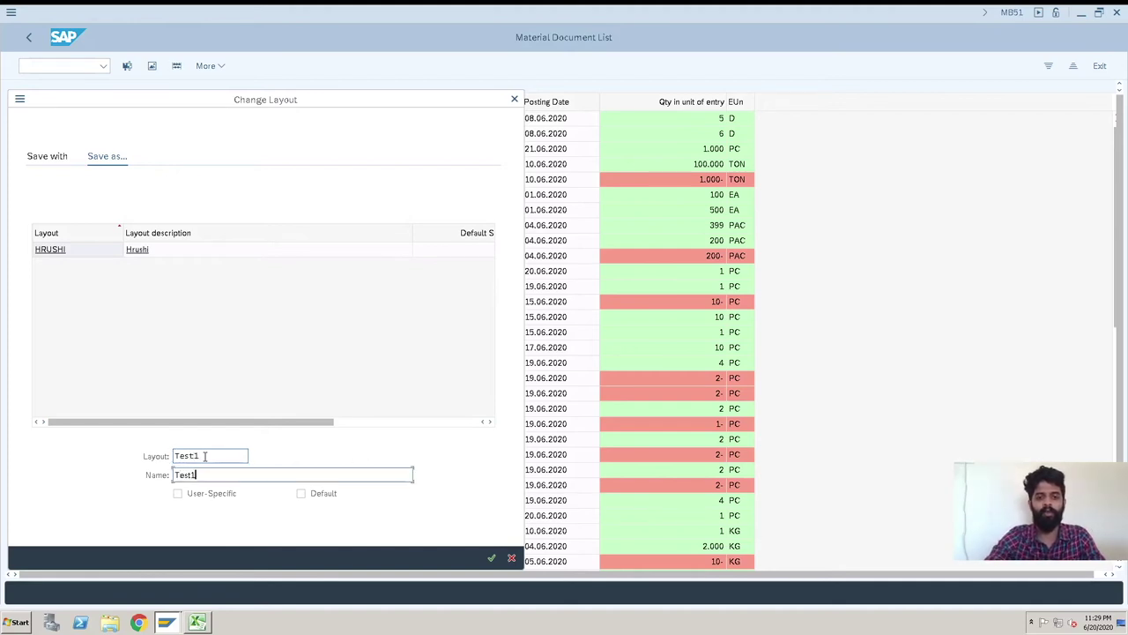
left_click(208, 499)
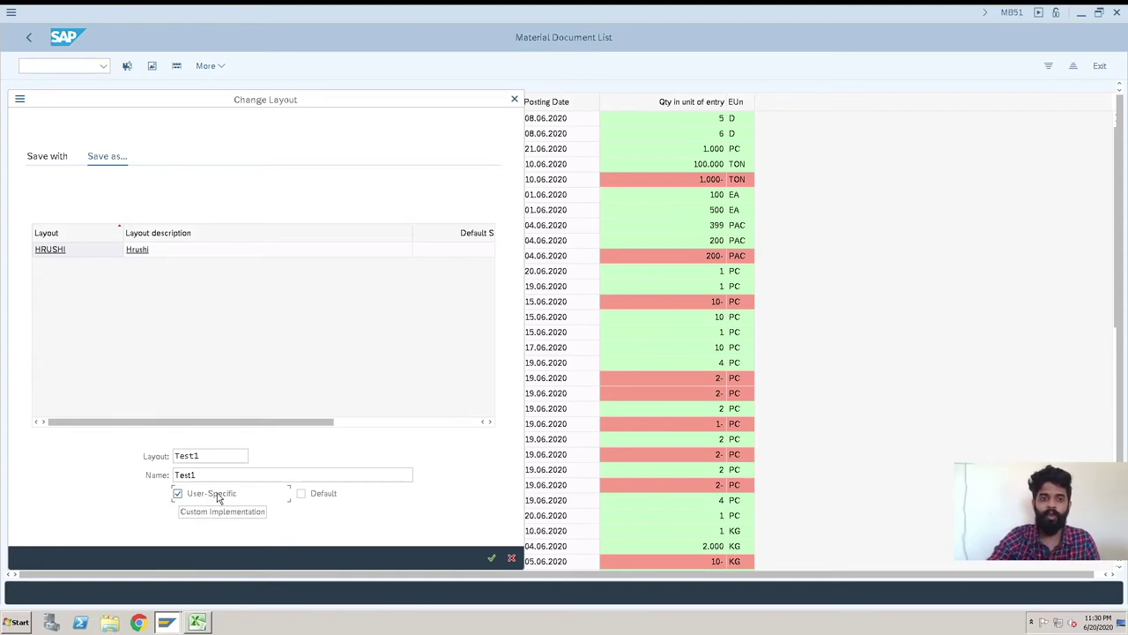
left_click(323, 498)
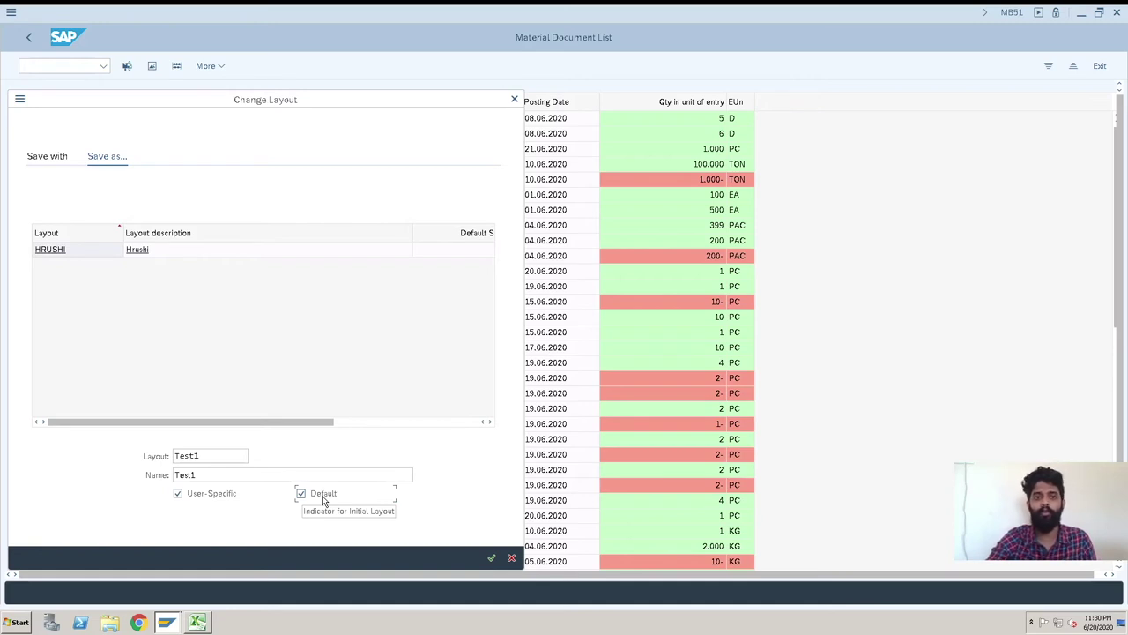
left_click(493, 559)
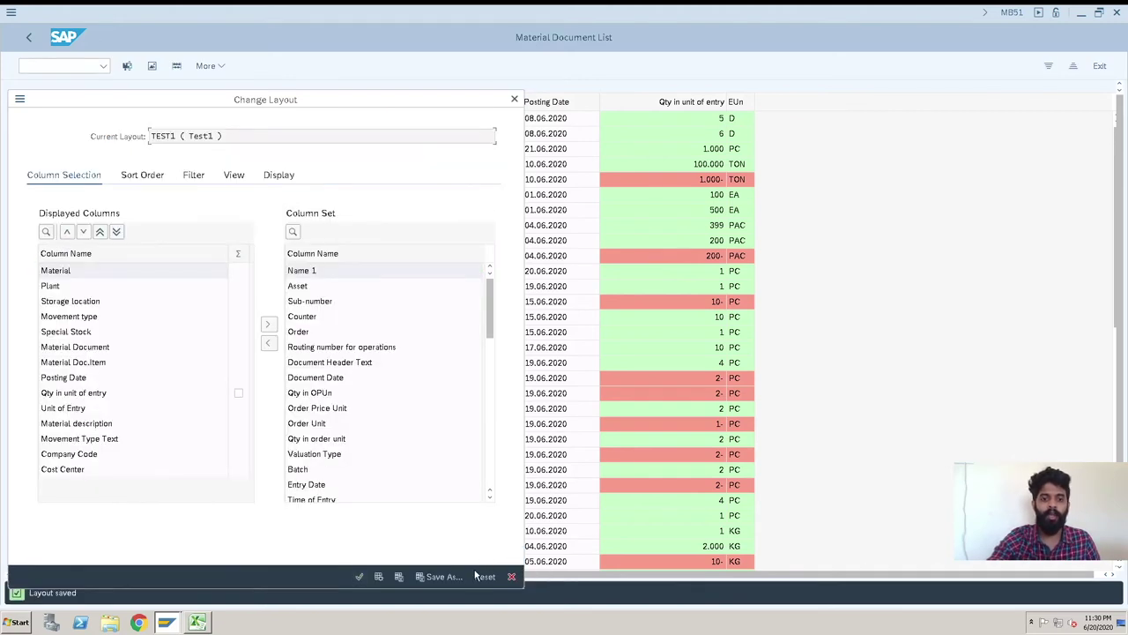
Adopt the Test1 layout and check the list's columns.
left_click(360, 577)
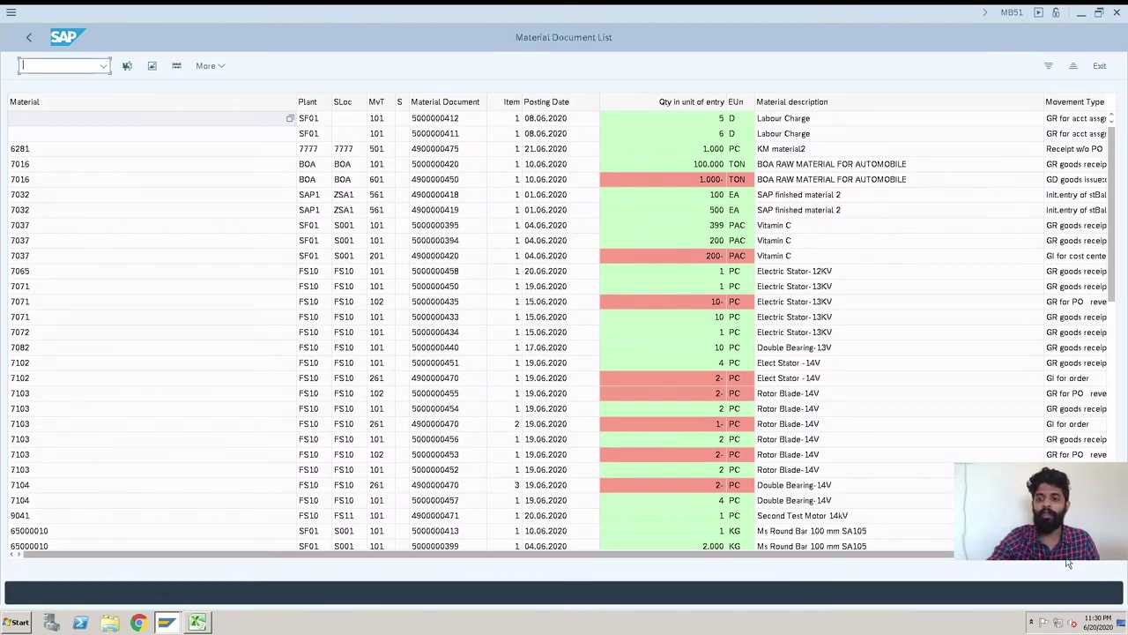
scroll(1069, 562, "right", 3)
scroll(647, 566, "left", 3)
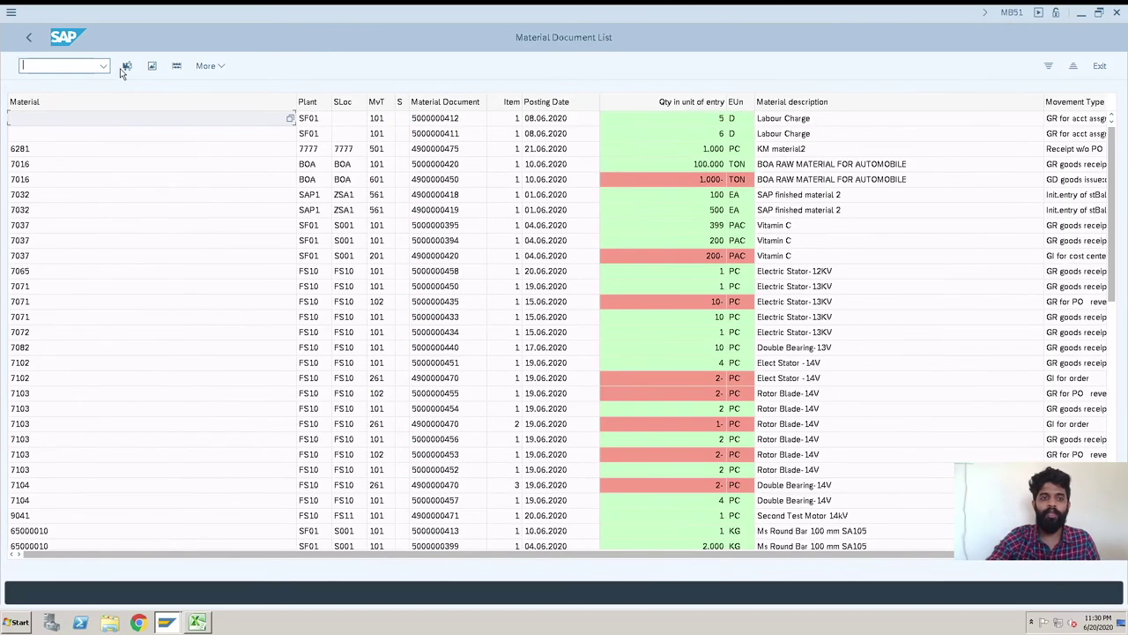
Leave the report for SAP Easy Access with the /n command.
type("/nm")
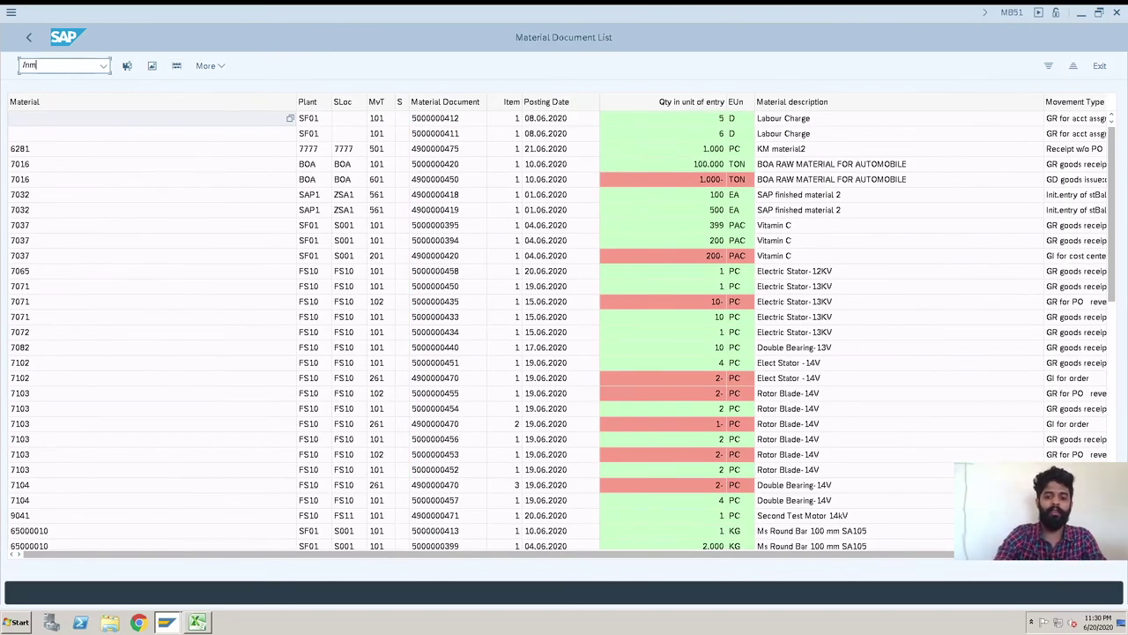
key("BackSpace")
key("Return")
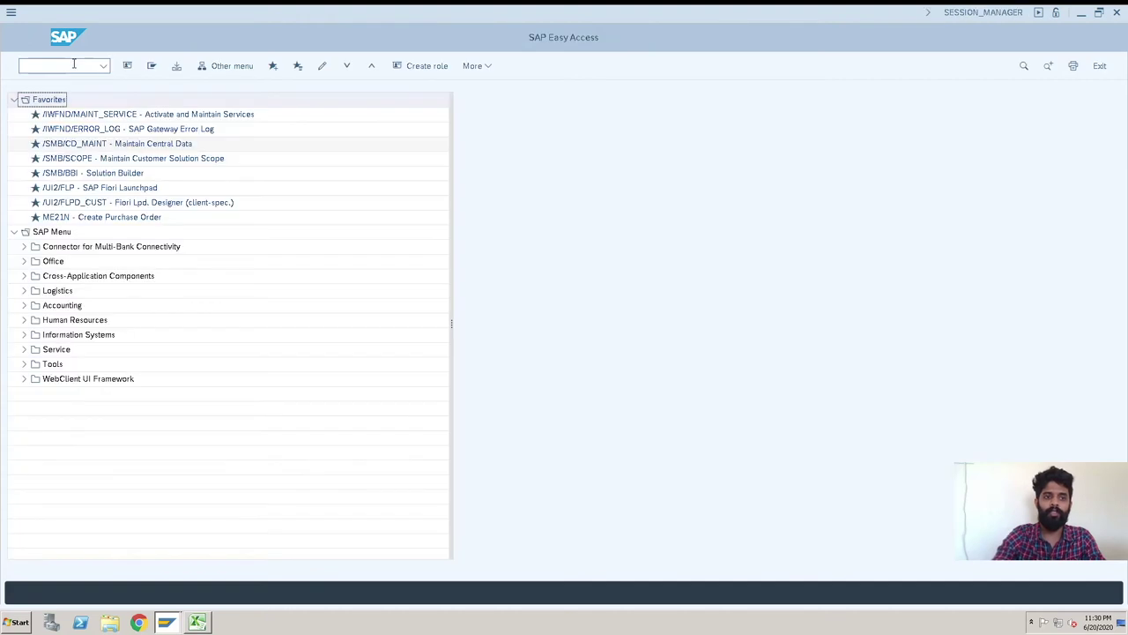
Open the Material Document List again with MB51.
left_click(74, 63)
type("mb51")
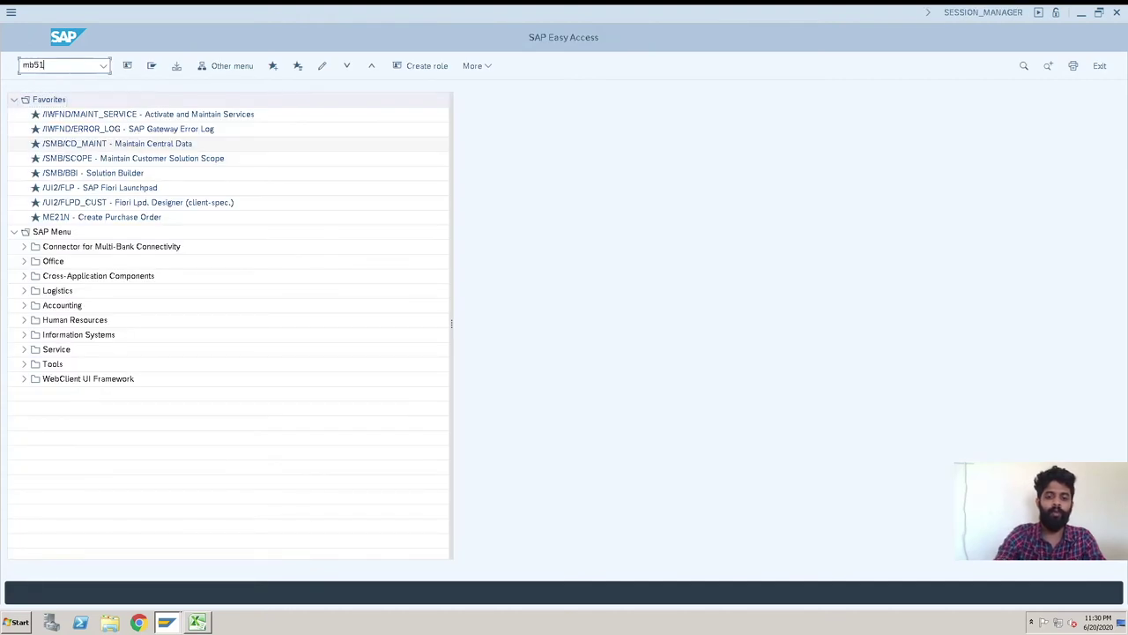
key("Return")
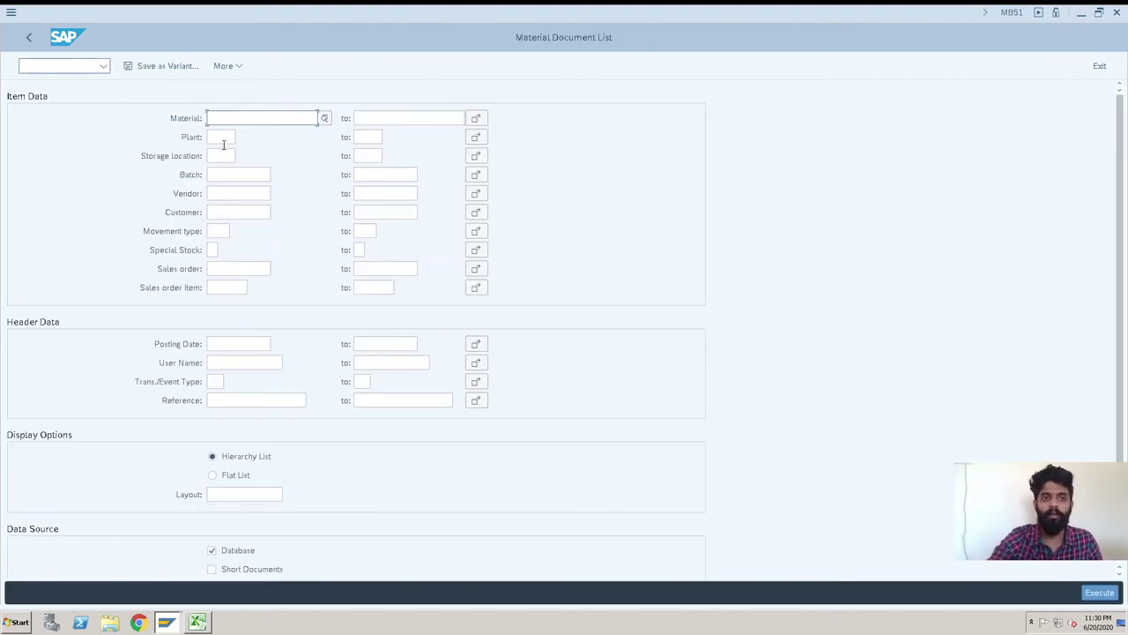
Run it for posting dates 01.06.2020 to 21.06.2020 and show the flat grid.
left_click(231, 344)
type("0")
key("Down")
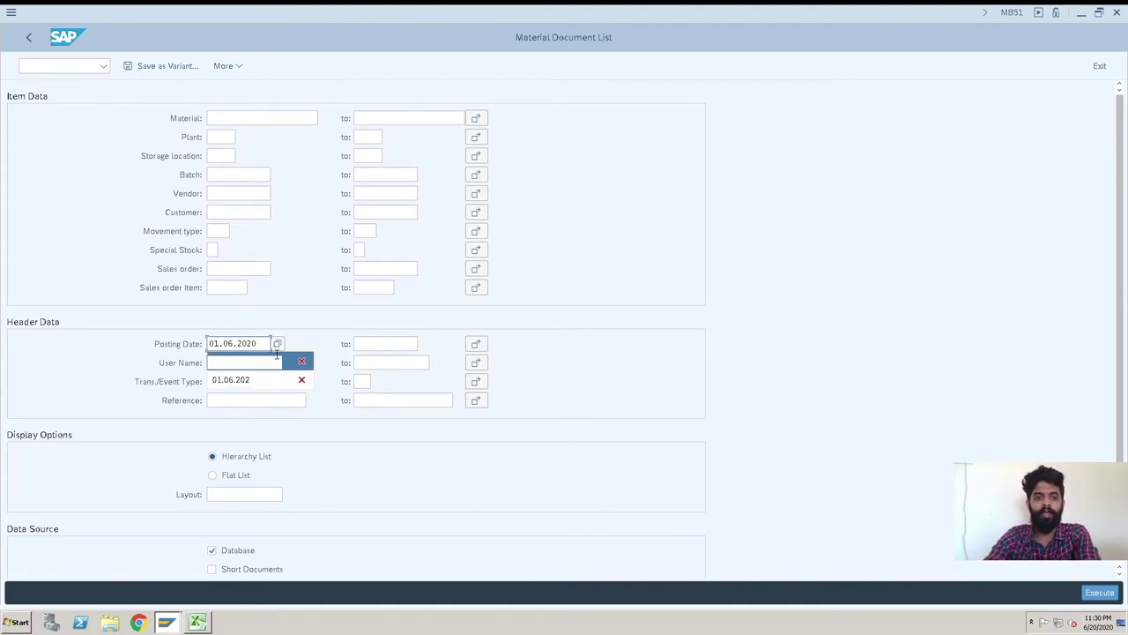
key("Return")
left_click(380, 345)
key("Down")
left_click(380, 362)
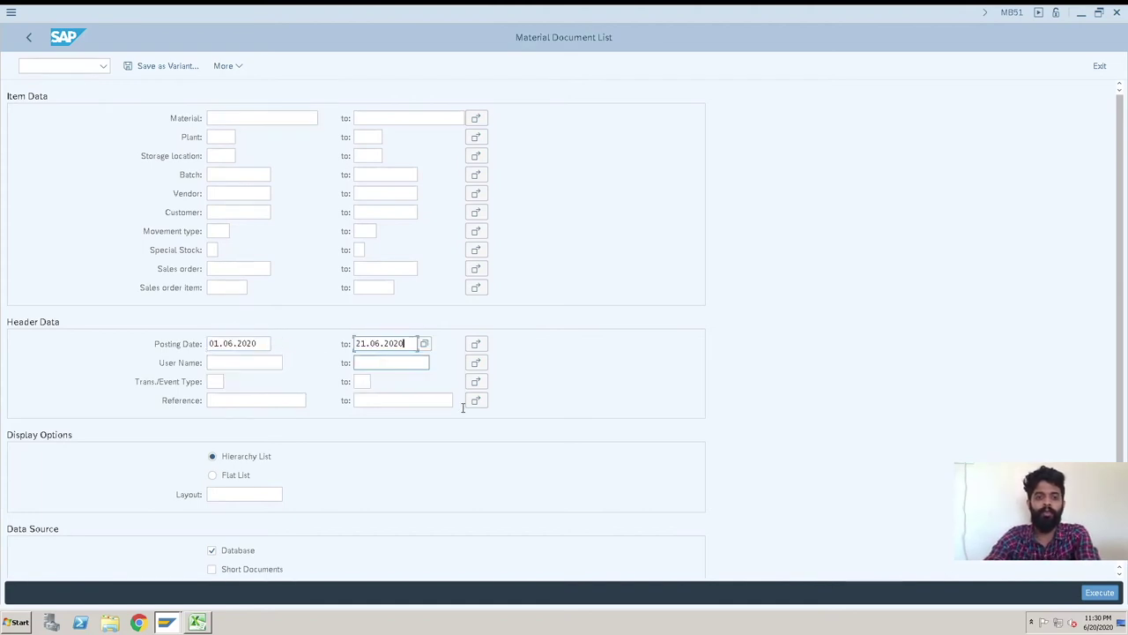
left_click(1100, 592)
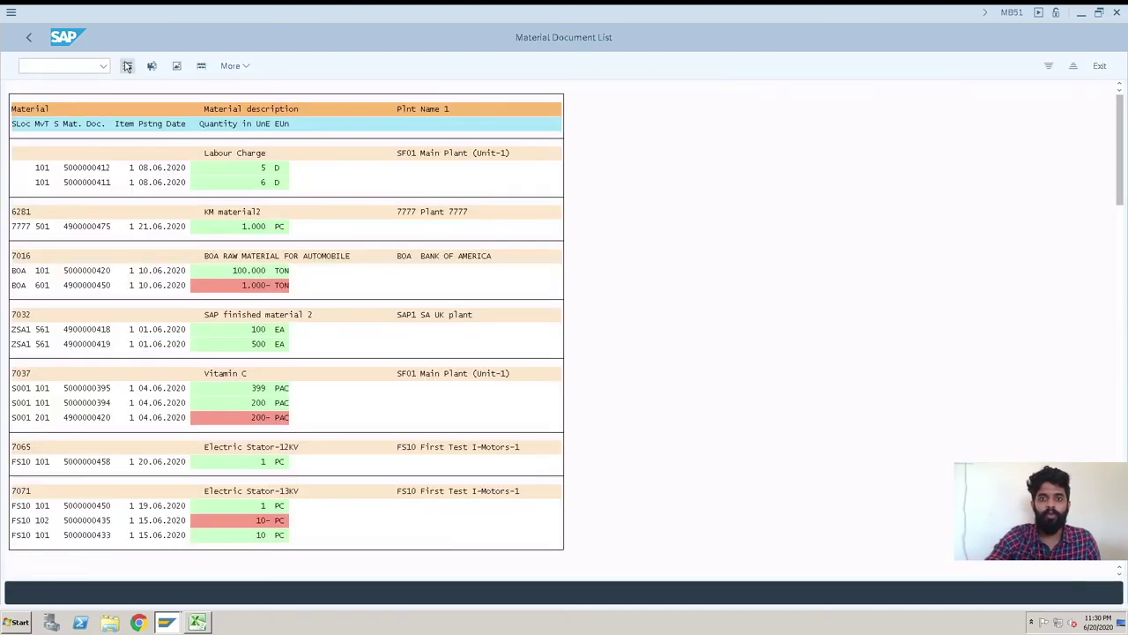
left_click(127, 66)
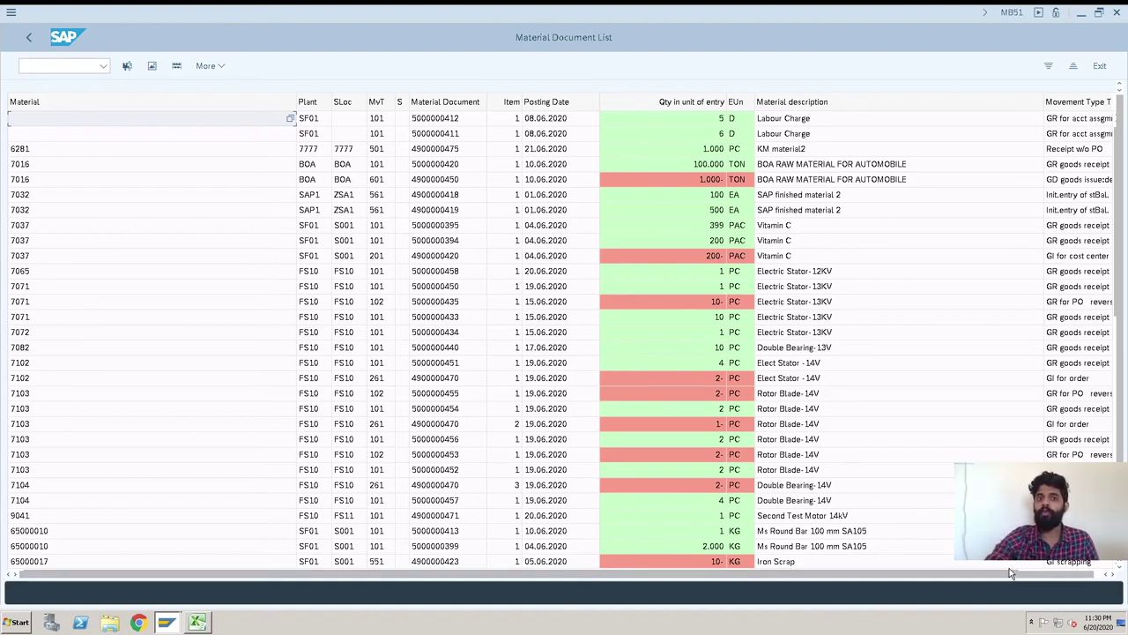
In the current layout's settings, move Material description directly under Material.
left_click(210, 67)
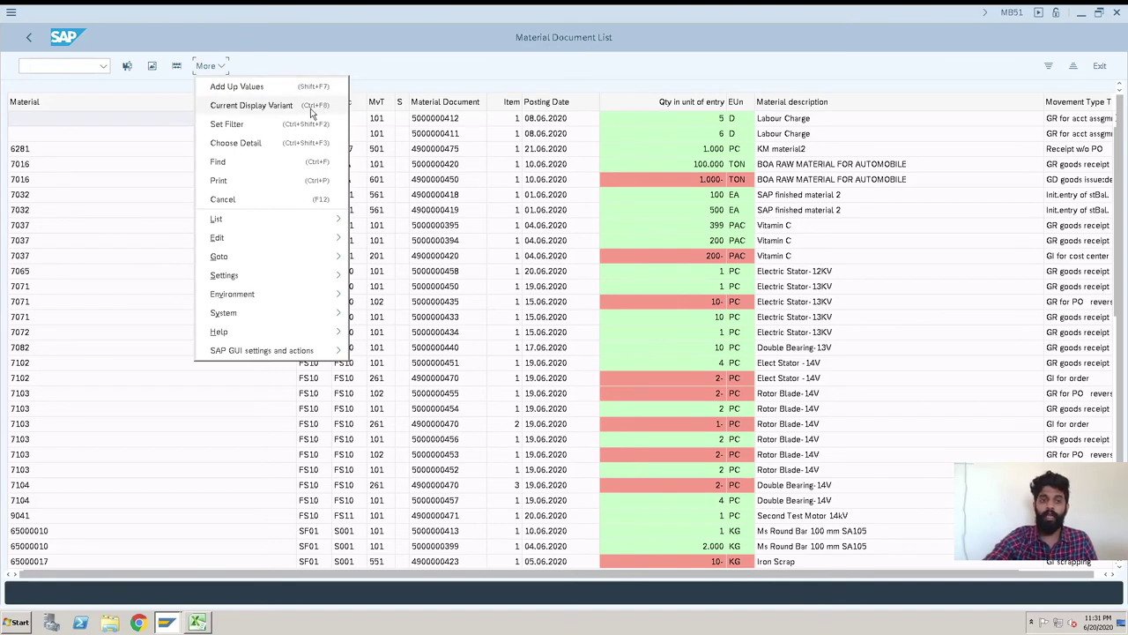
left_click(408, 124)
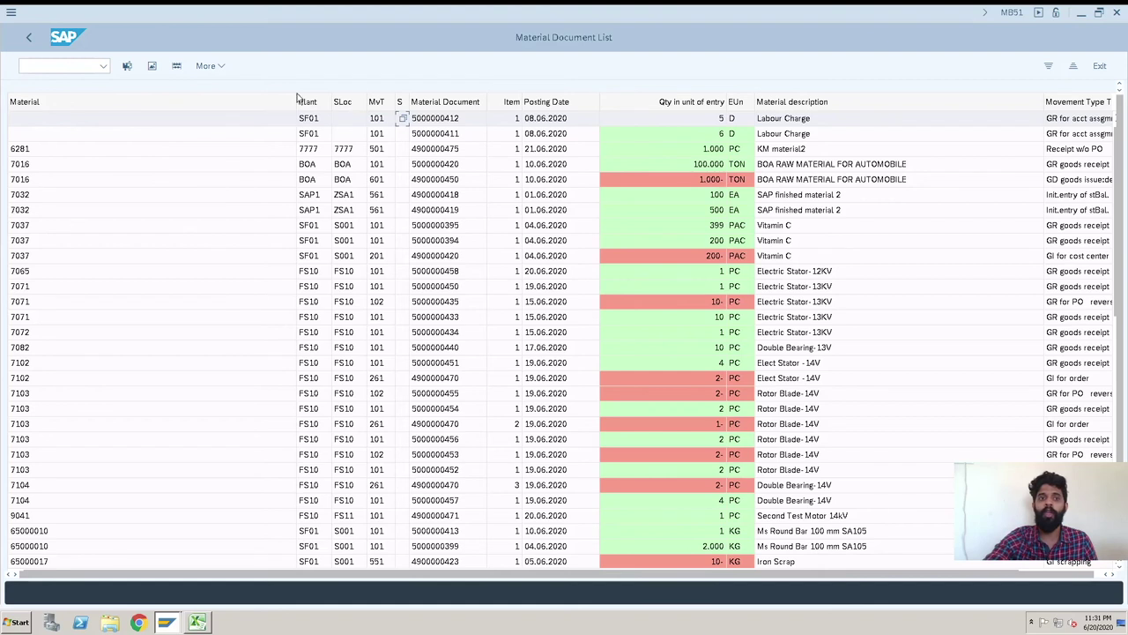
left_click(217, 71)
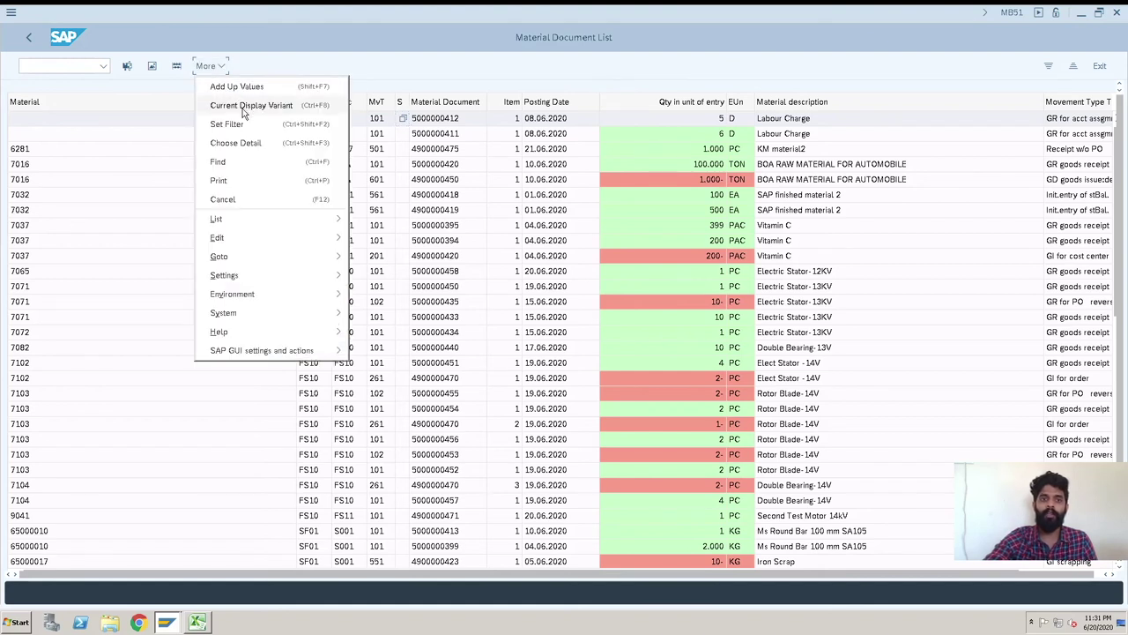
left_click(243, 108)
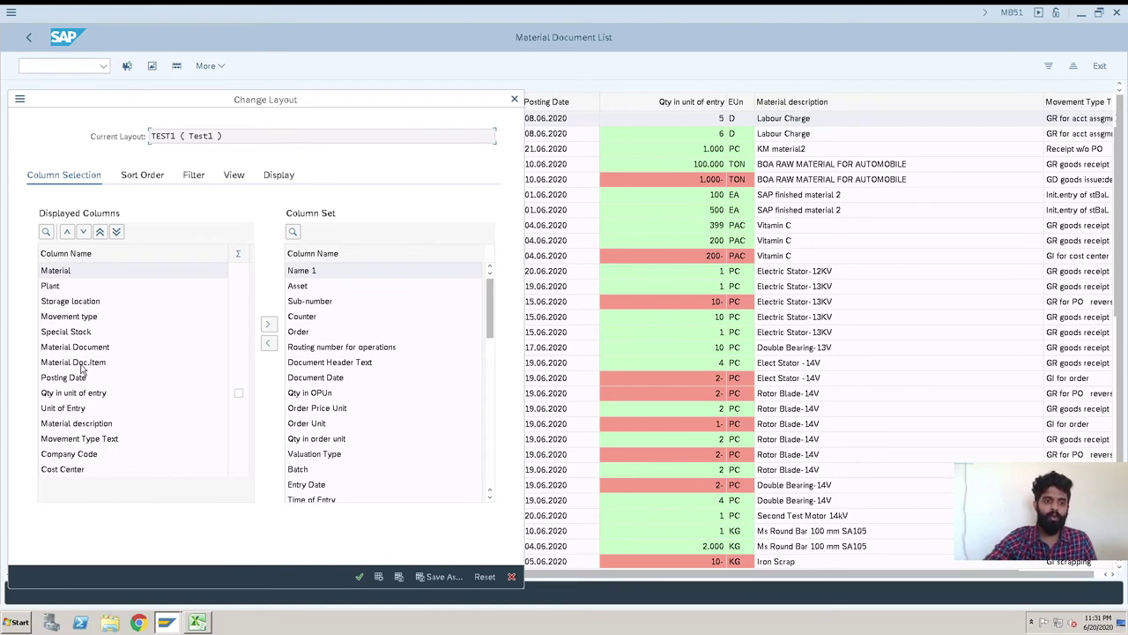
left_click(95, 426)
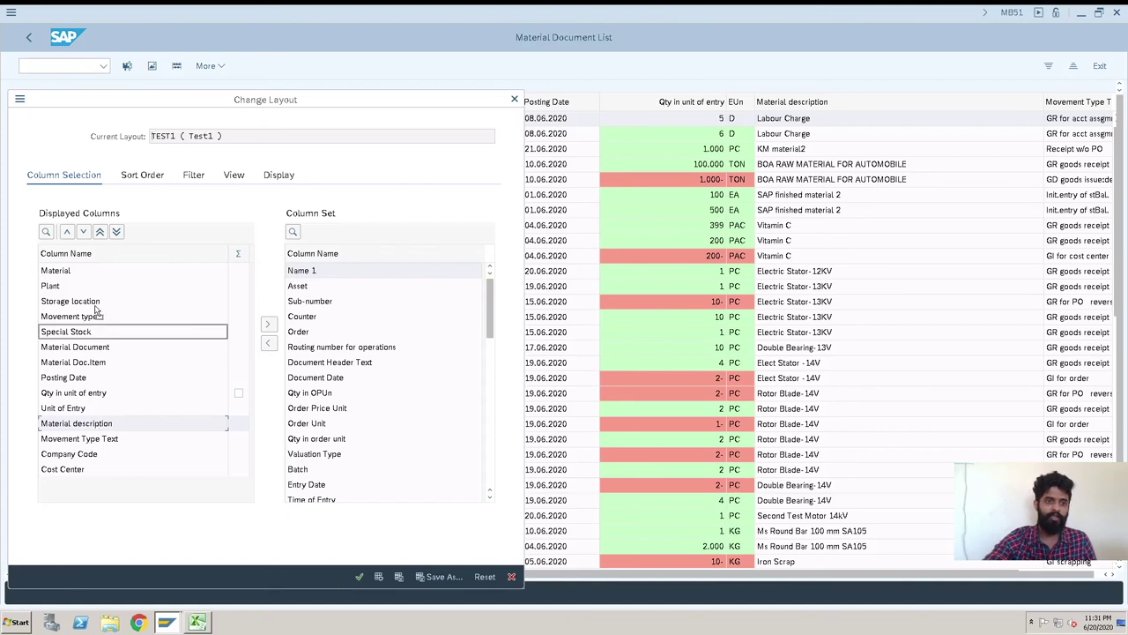
left_click_drag(99, 285, 99, 286)
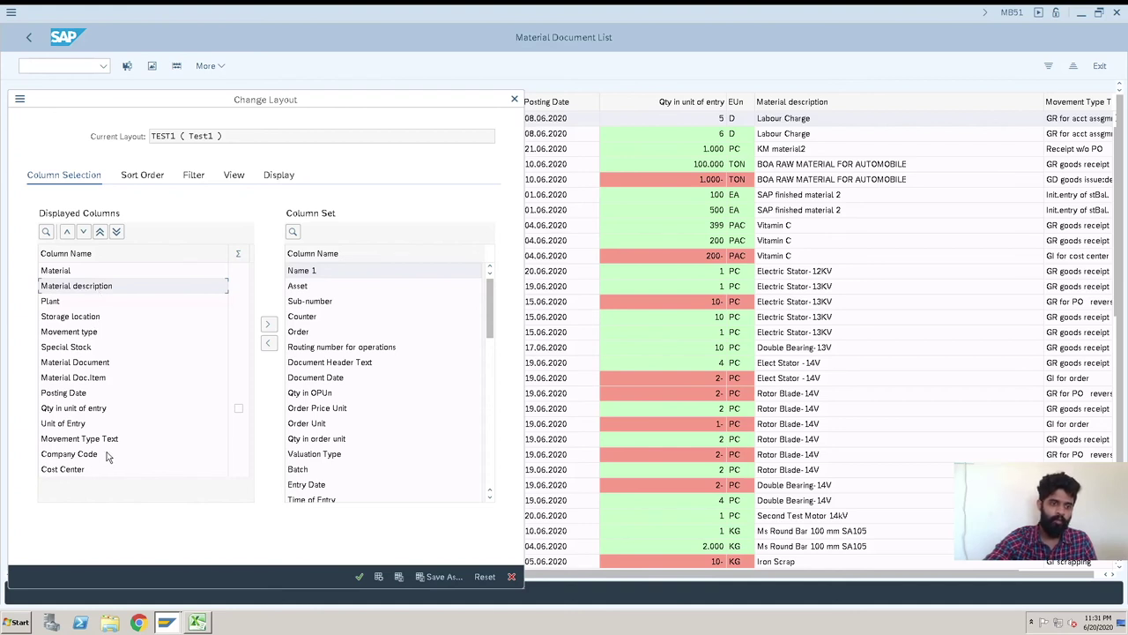
Place Movement Type Text right after Movement type and apply the reordered columns.
left_click_drag(110, 438, 111, 346)
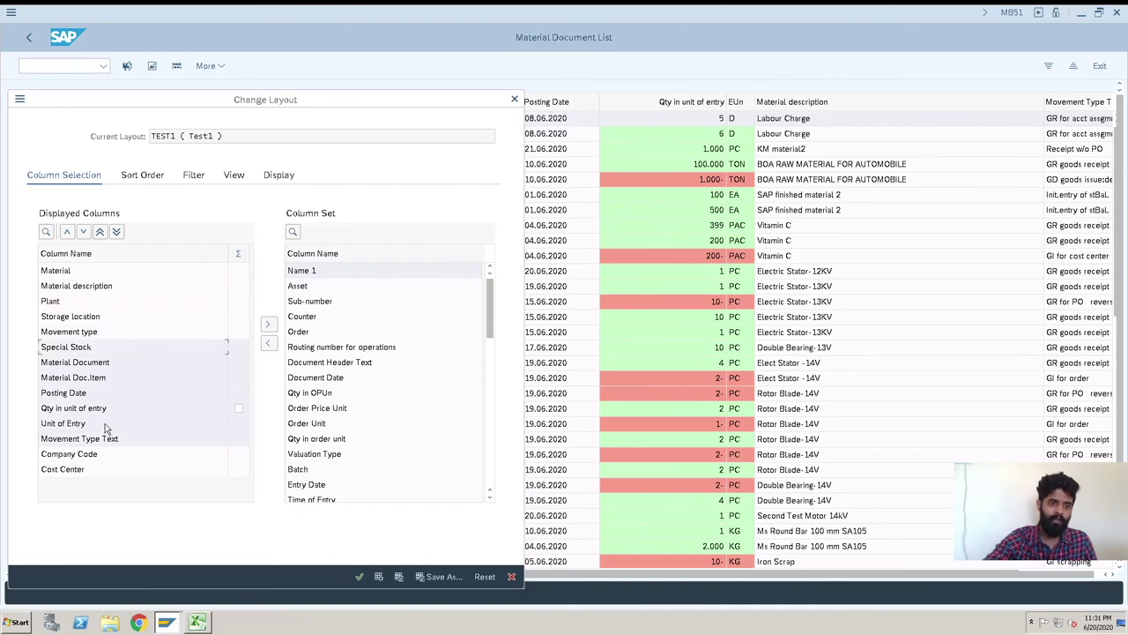
left_click_drag(99, 438, 99, 346)
left_click(62, 441)
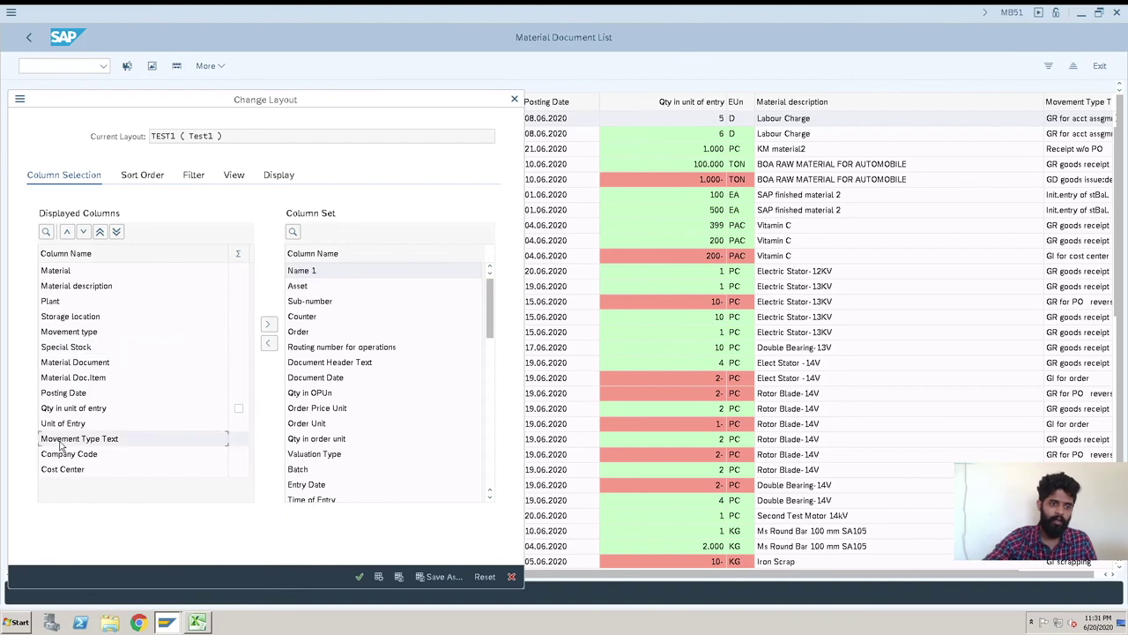
left_click_drag(61, 441, 69, 356)
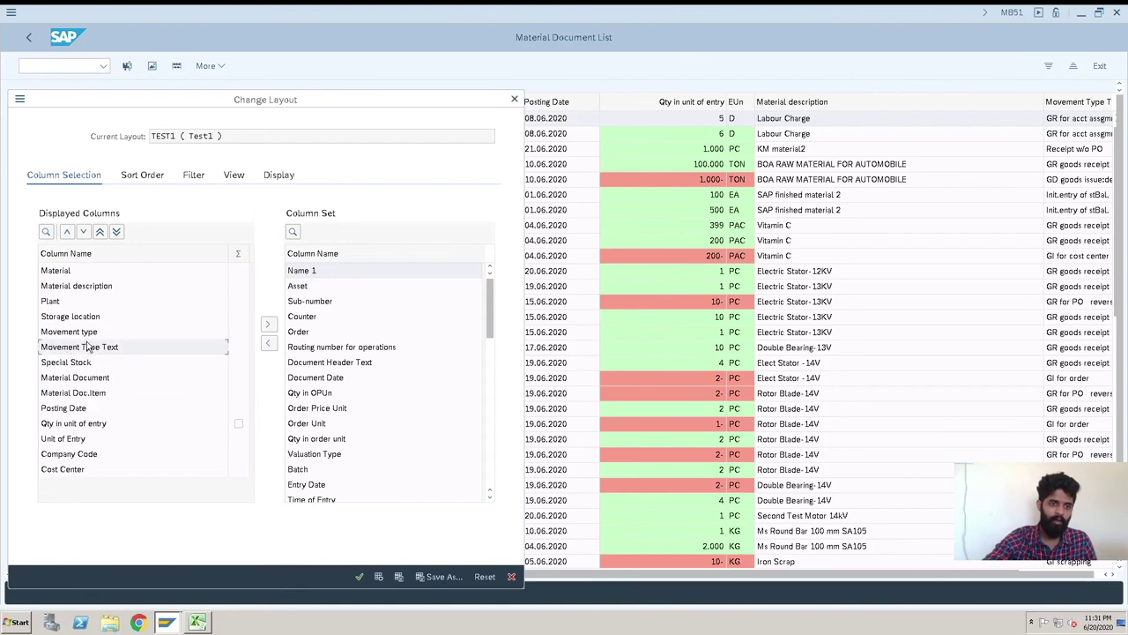
left_click(359, 578)
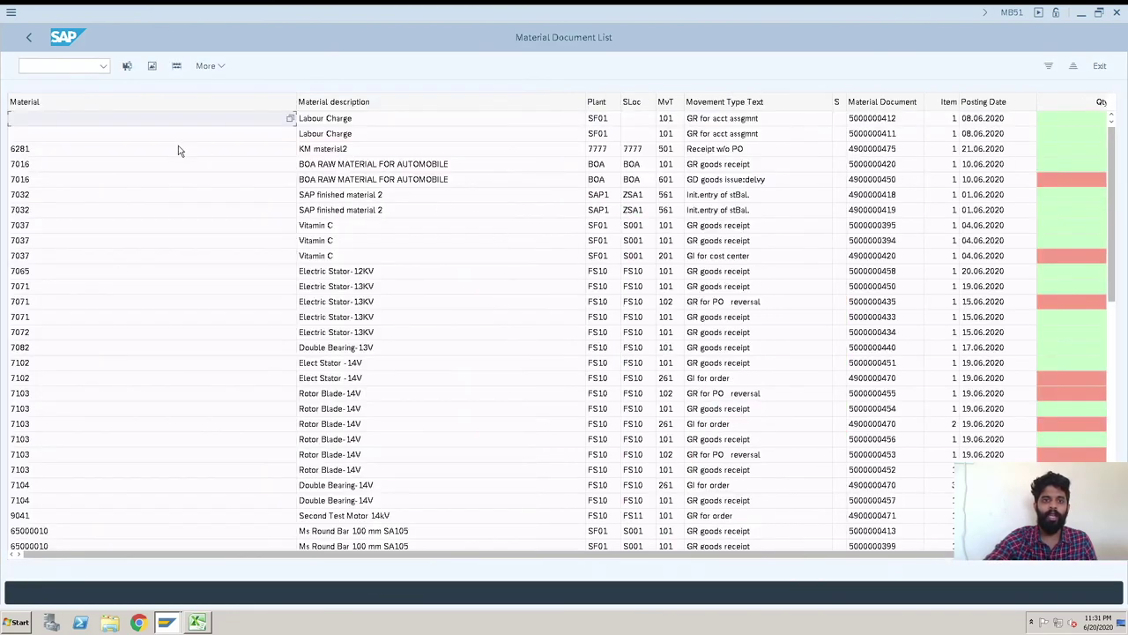
left_click(404, 122)
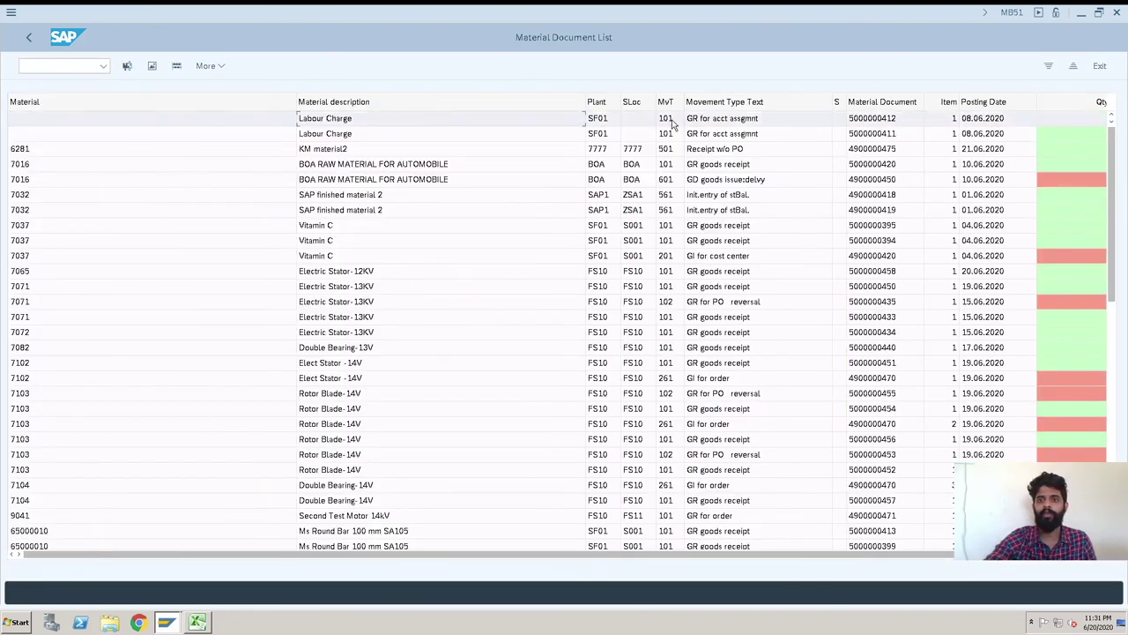
left_click(728, 121)
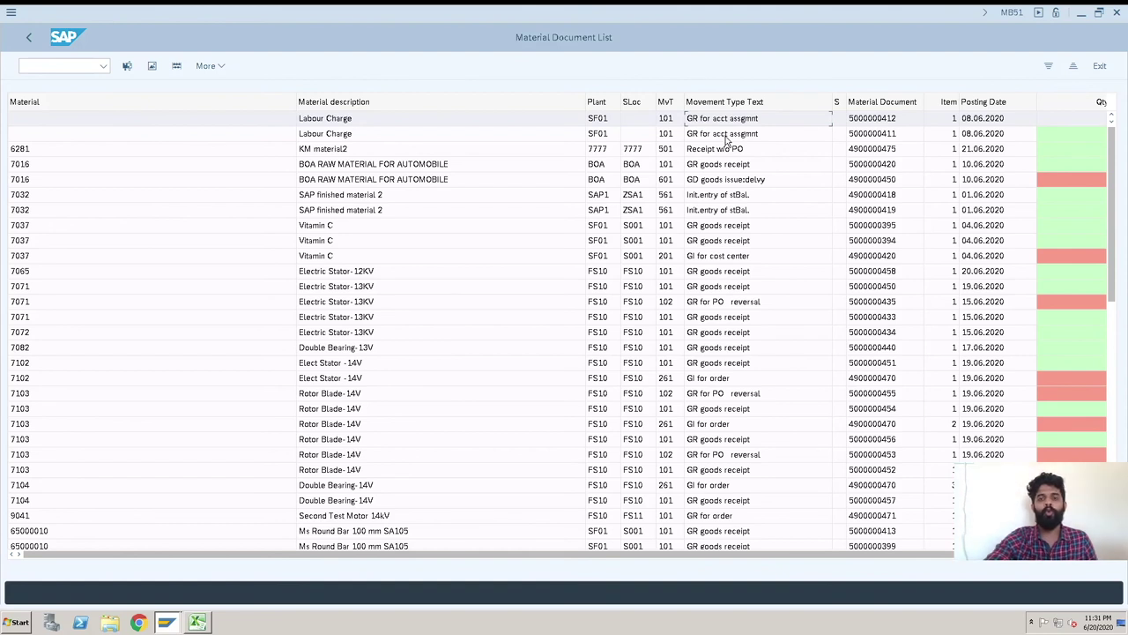